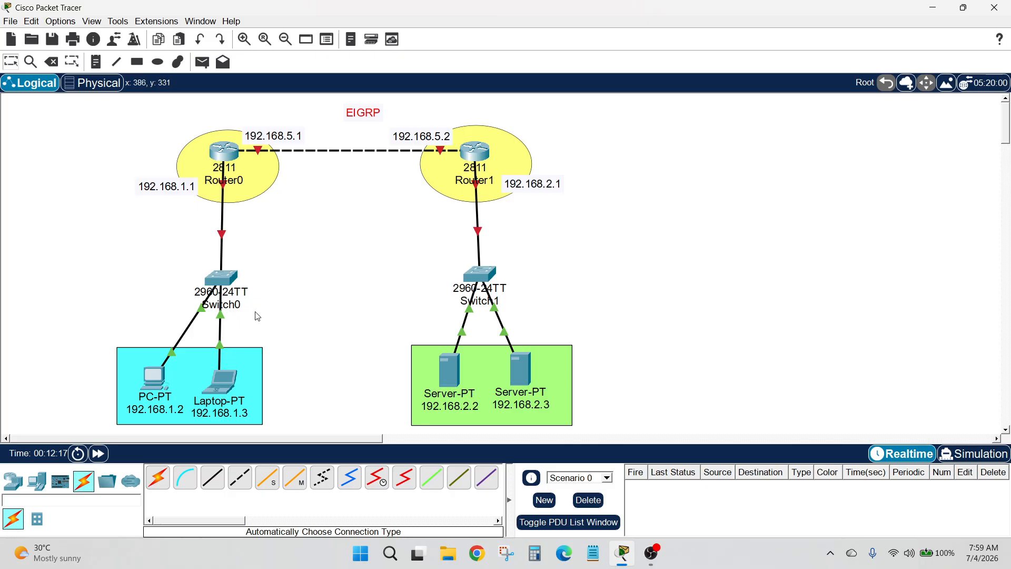
{"action": "left_click_drag", "start_coordinate": [112, 317], "coordinate": [274, 427]}
{"action": "left_click", "coordinate": [311, 339]}
{"action": "left_click_drag", "start_coordinate": [338, 318], "coordinate": [533, 416]}
{"action": "left_click", "coordinate": [713, 356]}
{"action": "left_click_drag", "start_coordinate": [152, 108], "coordinate": [585, 206]}
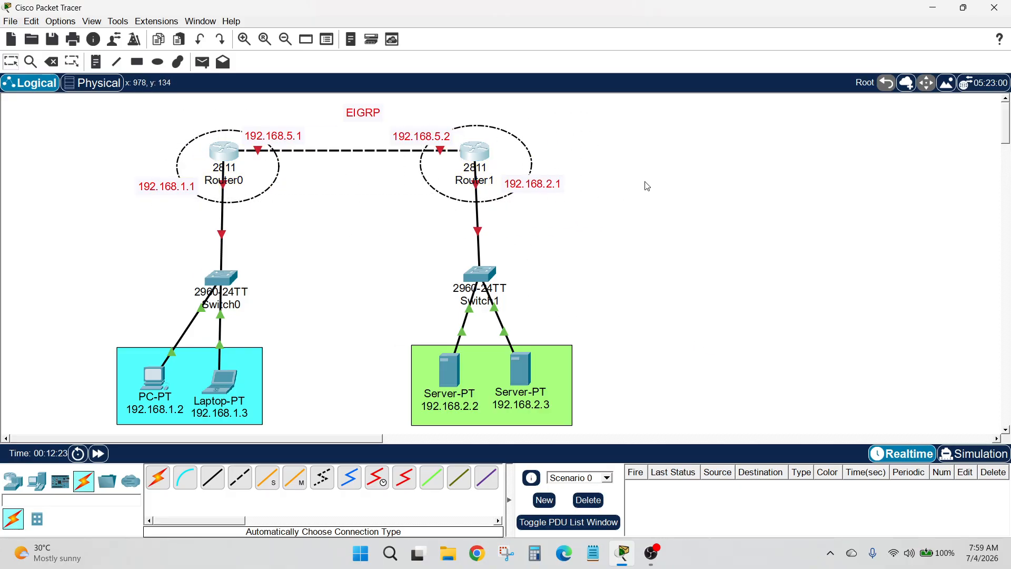
{"action": "left_click", "coordinate": [643, 185]}
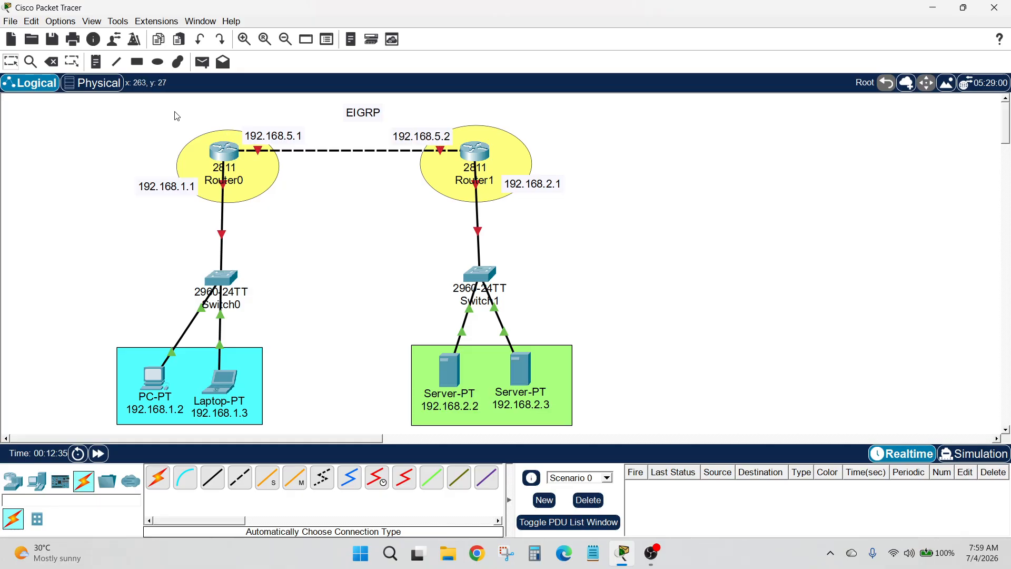
{"action": "left_click_drag", "start_coordinate": [174, 109], "coordinate": [276, 213]}
{"action": "left_click", "coordinate": [274, 203]}
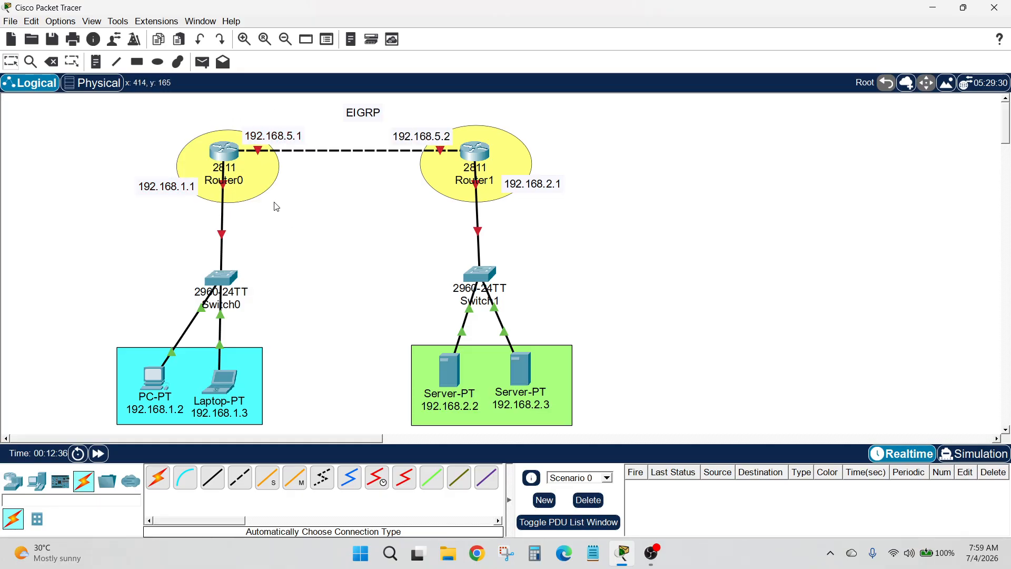
- Open Router0's command line, decline the initial configuration dialog, and enter global configuration mode
{"action": "left_click", "coordinate": [222, 155]}
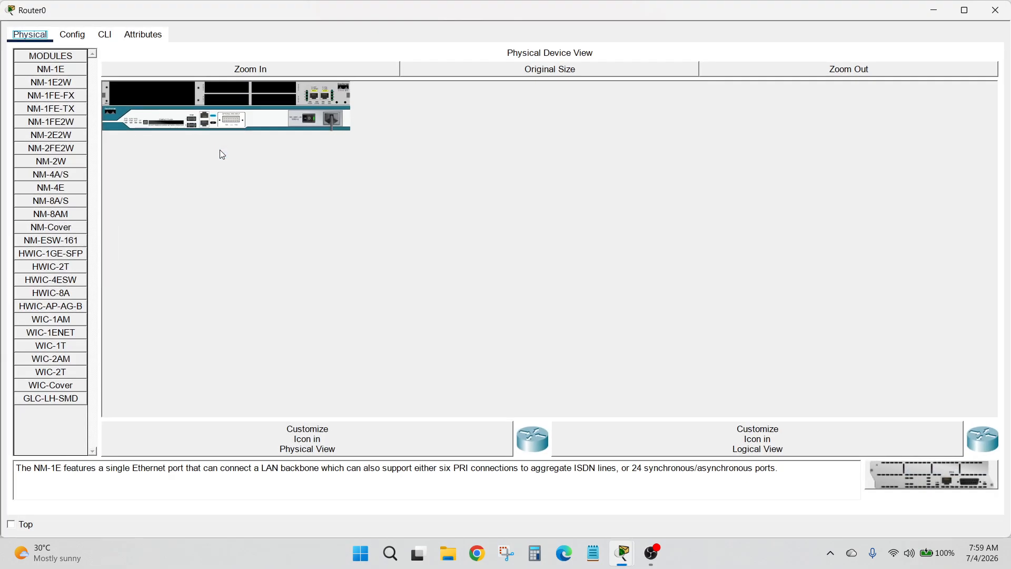
{"action": "left_click", "coordinate": [102, 38]}
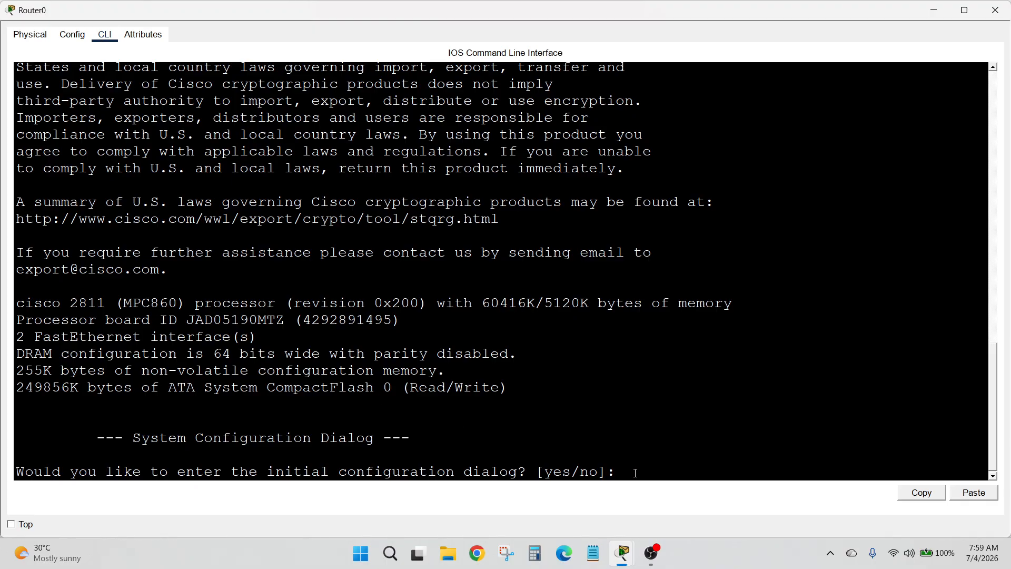
{"action": "type", "text": "n"}
{"action": "key", "text": "BackSpace"}
{"action": "type", "text": "no"}
{"action": "key", "text": "Return"}
{"action": "key", "text": "Return"}
{"action": "type", "text": "en"}
{"action": "key", "text": "Return"}
{"action": "type", "text": "conf "}
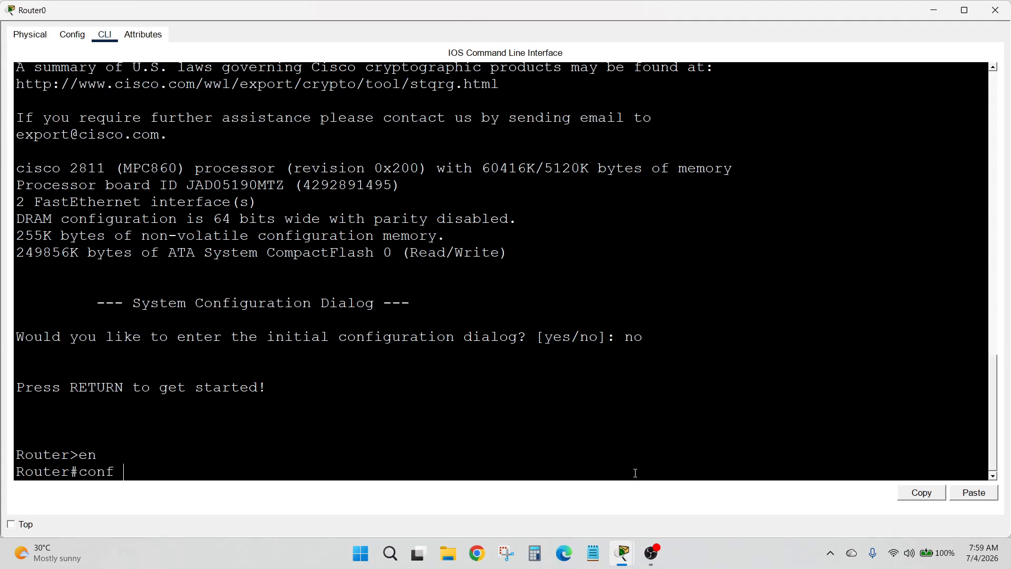
{"action": "type", "text": "t"}
{"action": "key", "text": "Return"}
- Assign 192.168.1.1 with mask 255.255.255.0 to Router0's interface f0/0 and enable the interface
{"action": "type", "text": "int f"}
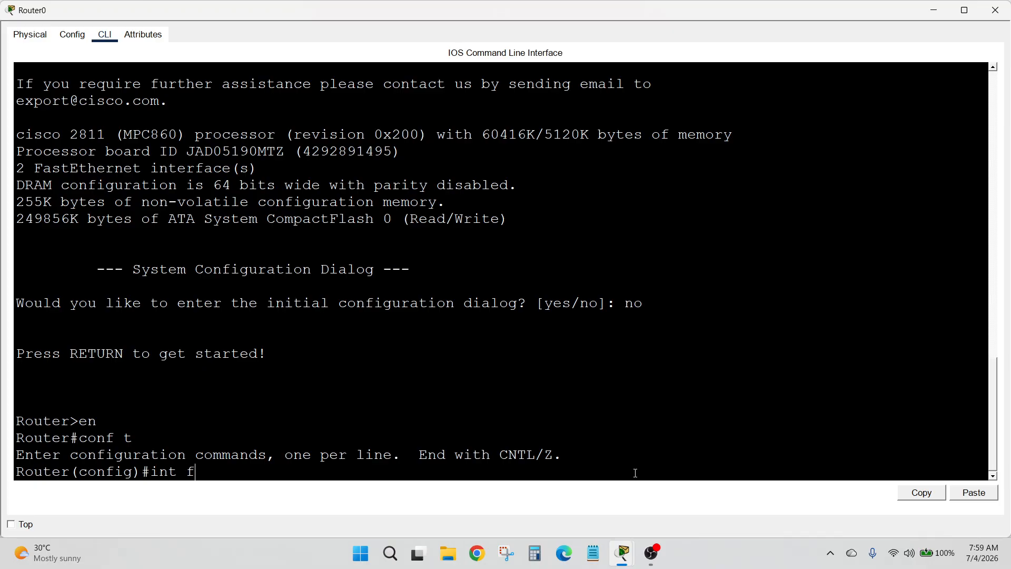
{"action": "type", "text": "0/0"}
{"action": "key", "text": "Return"}
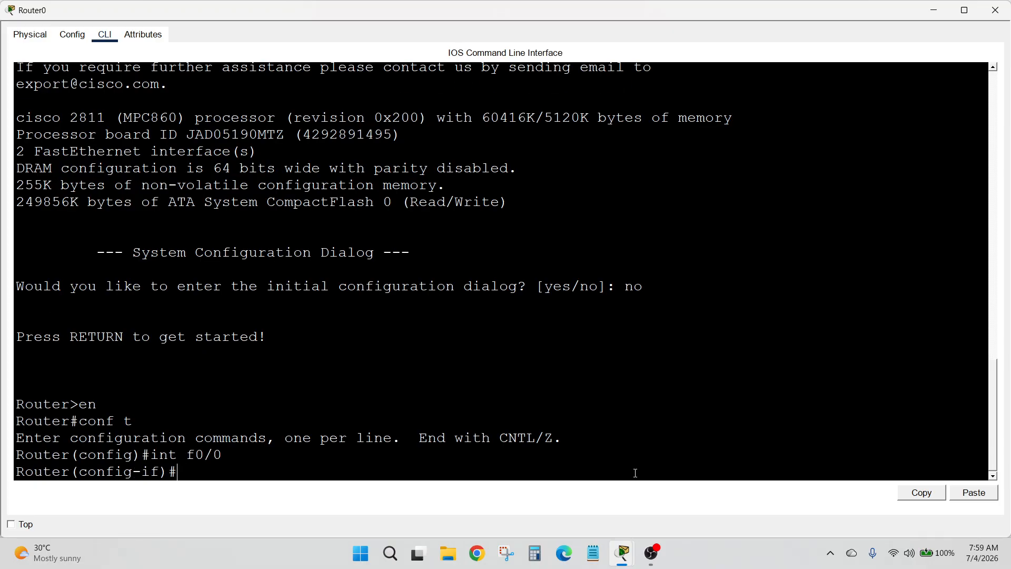
{"action": "type", "text": "ip ad"}
{"action": "key", "text": "Tab"}
{"action": "type", "text": "19"}
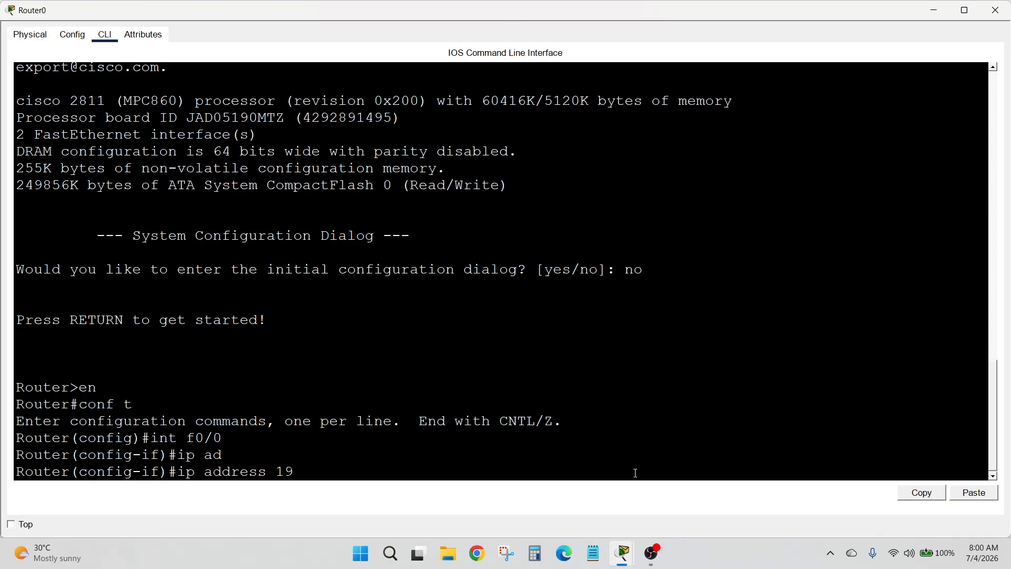
{"action": "type", "text": "2.168.1.1 255.255.25"}
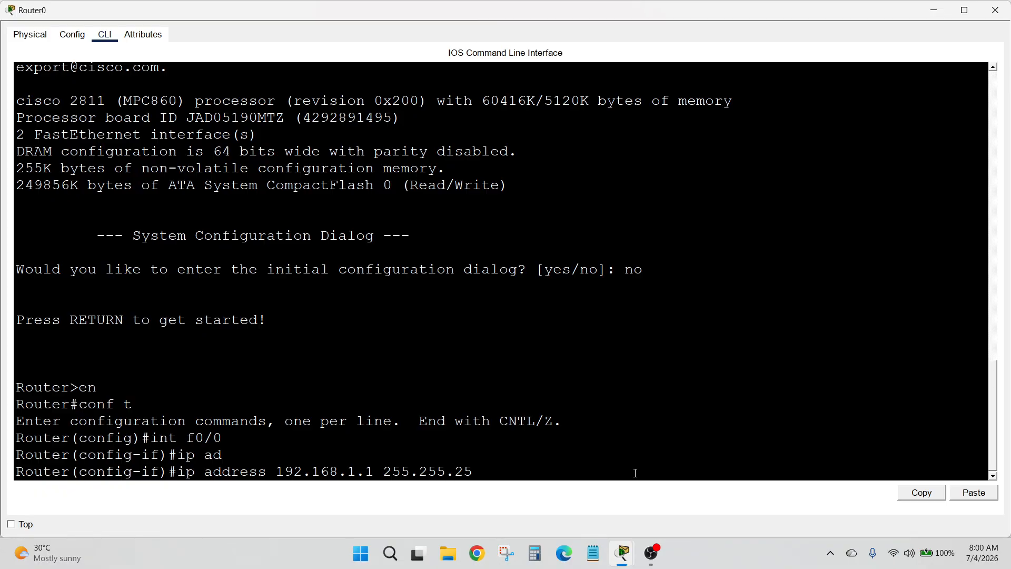
{"action": "type", "text": "5.0"}
{"action": "key", "text": "Return"}
{"action": "type", "text": "no sh"}
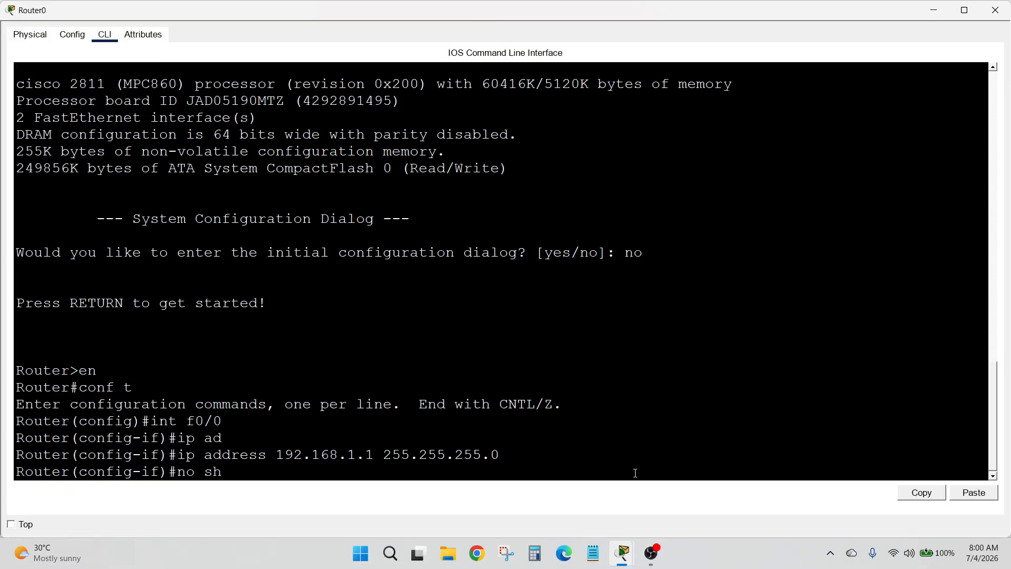
{"action": "key", "text": "Tab"}
{"action": "key", "text": "Return"}
- Assign 192.168.5.1 with mask 255.255.255.0 to Router0's interface f0/1, enable it, and close the router window
{"action": "type", "text": "int"}
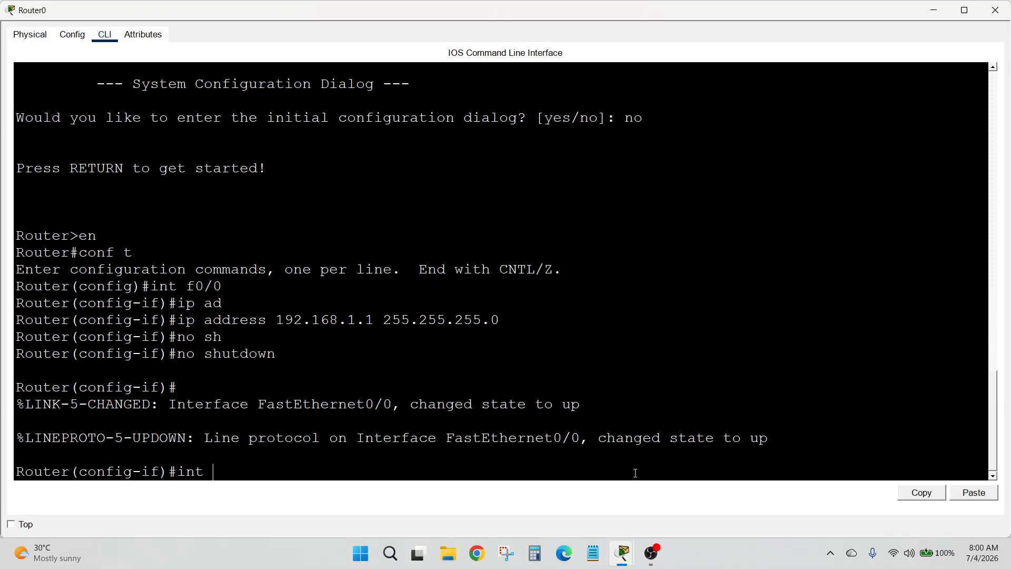
{"action": "type", "text": " f0/1"}
{"action": "key", "text": "Return"}
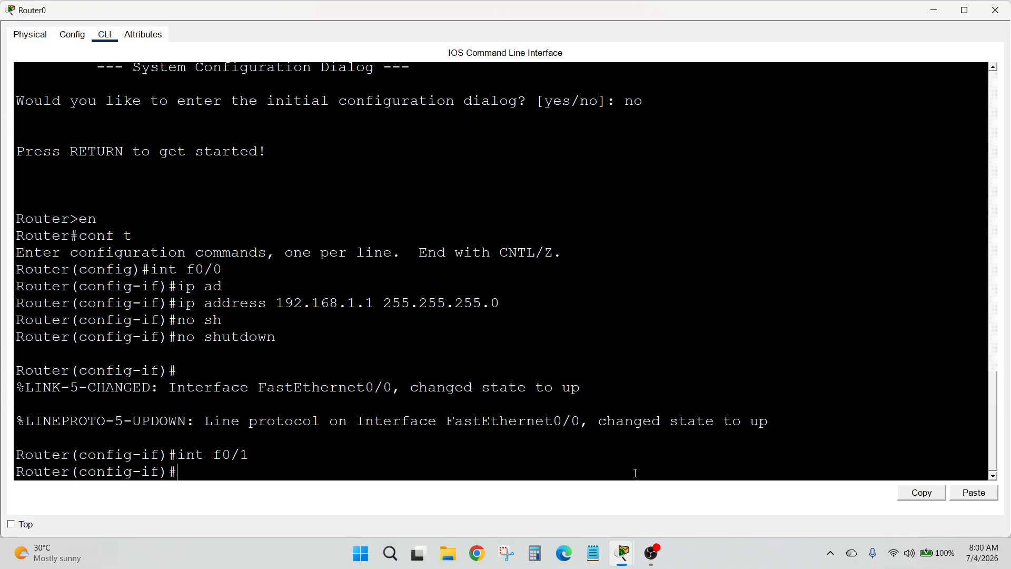
{"action": "type", "text": "ip ad"}
{"action": "key", "text": "Tab"}
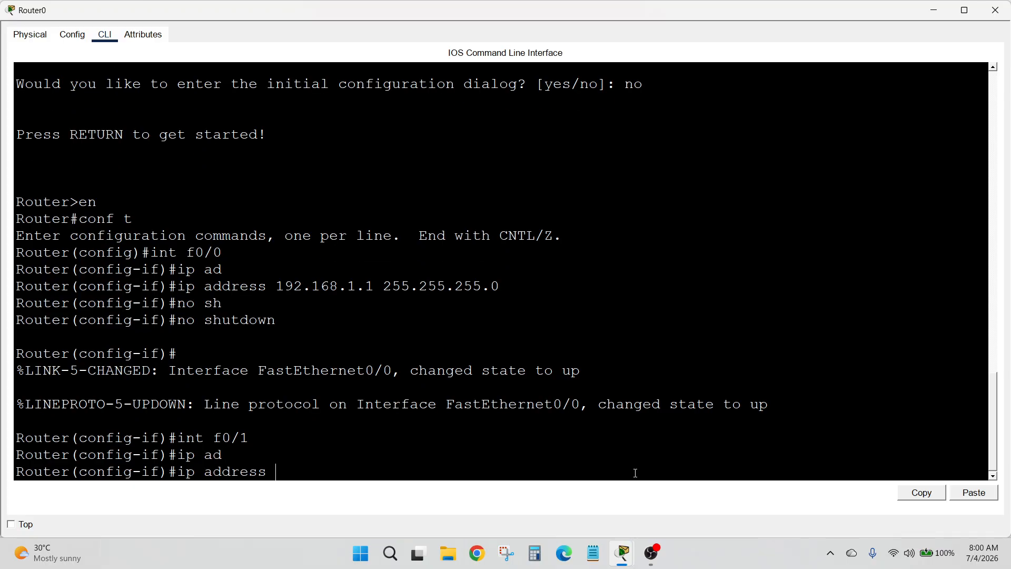
{"action": "type", "text": "192.168.5.1 255.255.255.0"}
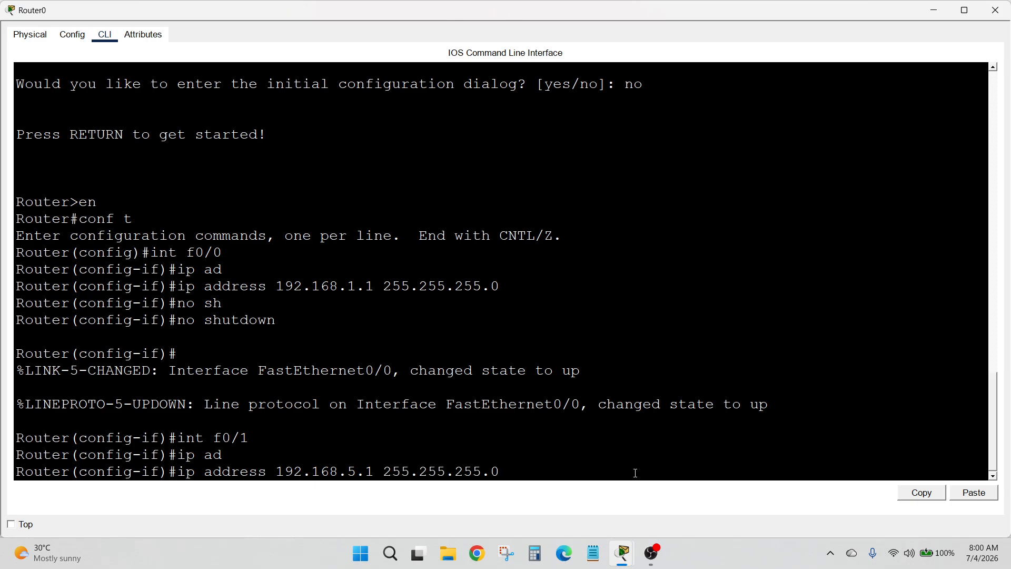
{"action": "key", "text": "Return"}
{"action": "type", "text": "no sh"}
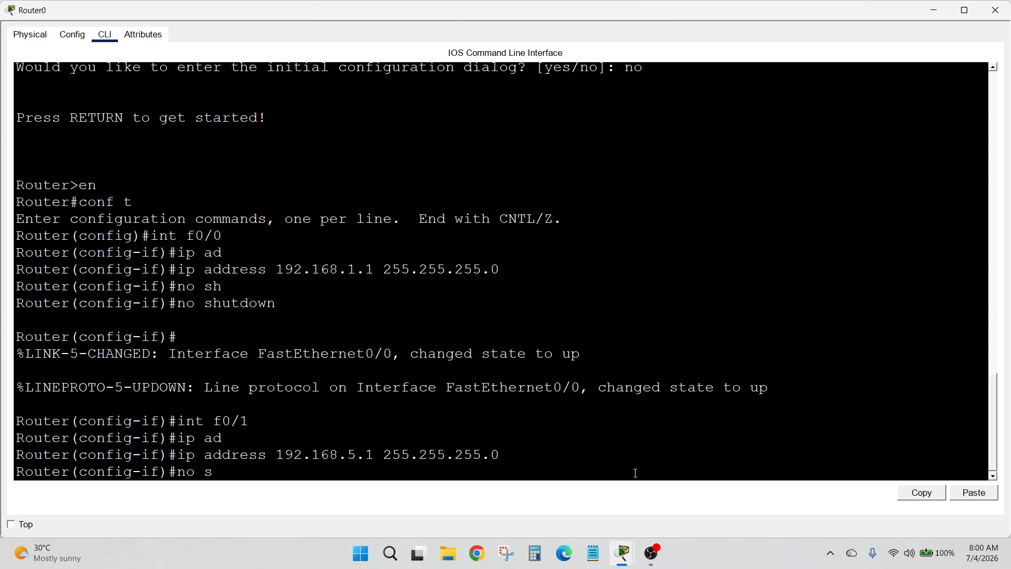
{"action": "key", "text": "Tab"}
{"action": "key", "text": "Return"}
{"action": "key", "text": "Return"}
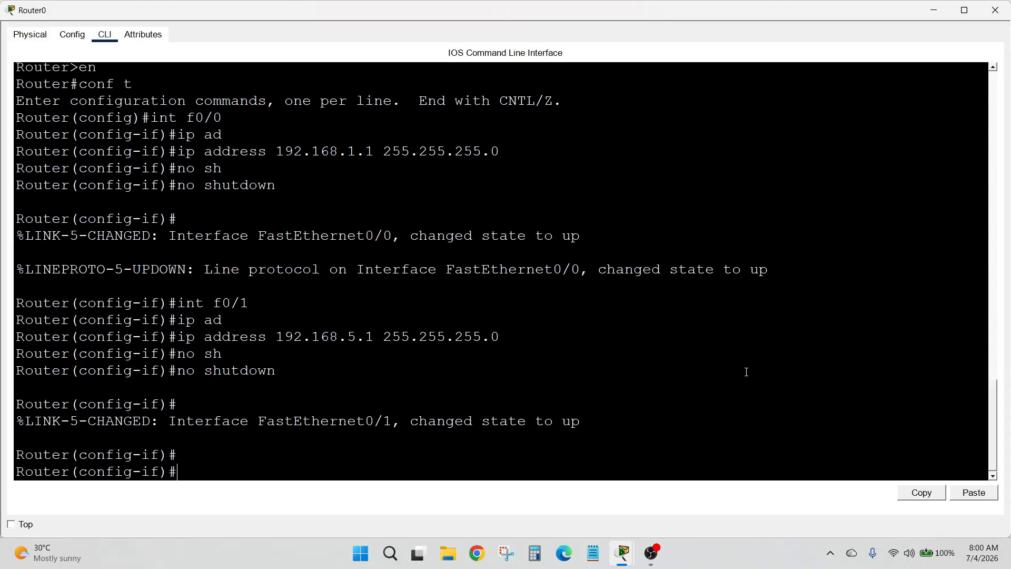
{"action": "left_click", "coordinate": [995, 10]}
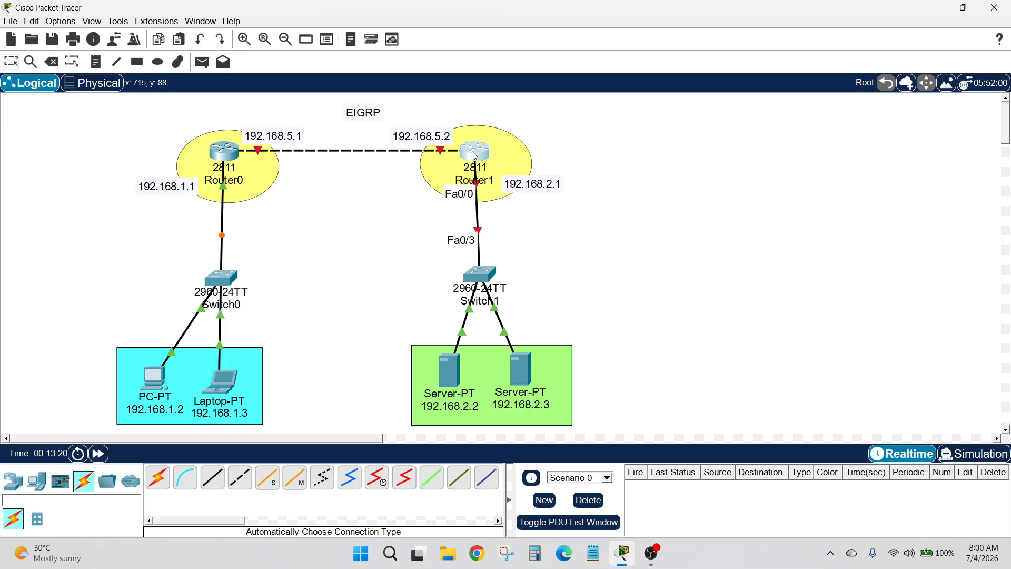
- Open Router1's command line, decline the initial configuration dialog, and enter global configuration mode
{"action": "left_click", "coordinate": [465, 160]}
{"action": "left_click", "coordinate": [105, 35]}
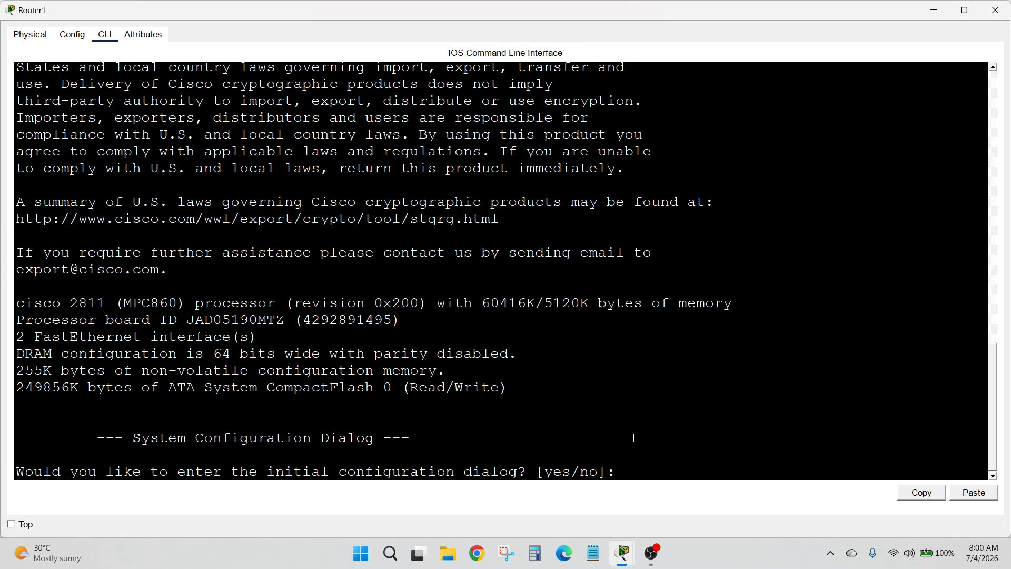
{"action": "type", "text": "no"}
{"action": "key", "text": "Return"}
{"action": "key", "text": "Return"}
{"action": "type", "text": "en"}
{"action": "key", "text": "Return"}
{"action": "type", "text": "c"}
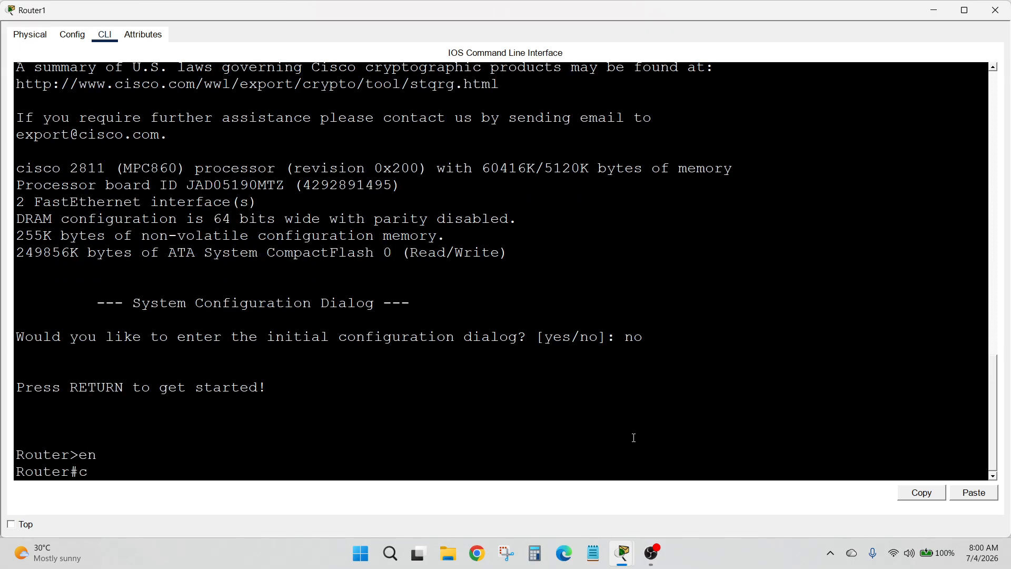
{"action": "type", "text": "inf"}
{"action": "key", "text": "BackSpace"}
{"action": "key", "text": "BackSpace"}
{"action": "key", "text": "BackSpace"}
{"action": "key", "text": "BackSpace"}
{"action": "type", "text": "inf"}
{"action": "key", "text": "BackSpace"}
{"action": "key", "text": "BackSpace"}
{"action": "key", "text": "BackSpace"}
{"action": "type", "text": "onf t"}
{"action": "key", "text": "Return"}
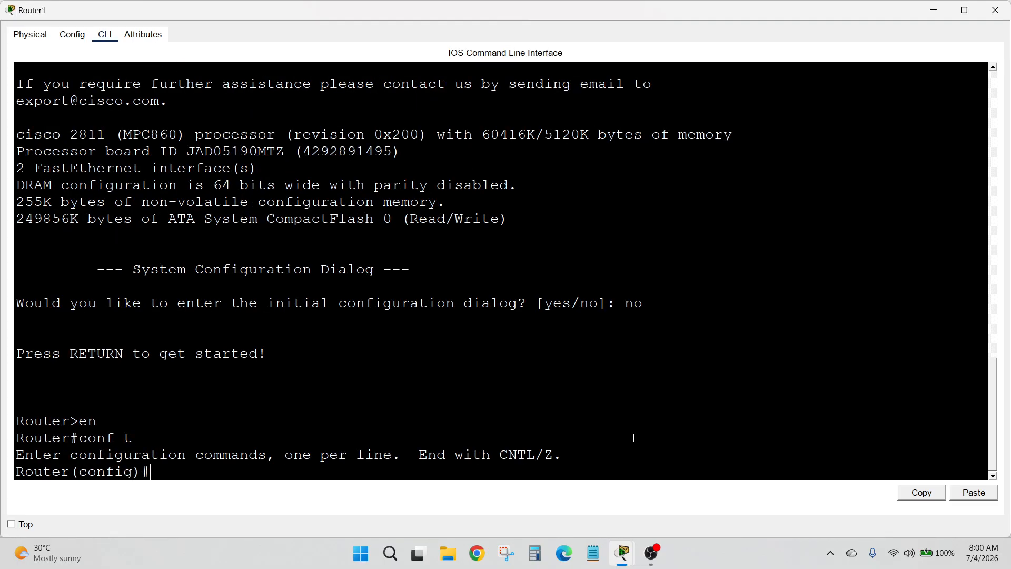
- Assign 192.168.2.1 with mask 255.255.255.0 to Router1's interface f0/0 and enable the interface
{"action": "type", "text": "int f0/0"}
{"action": "key", "text": "Return"}
{"action": "type", "text": "ip ad"}
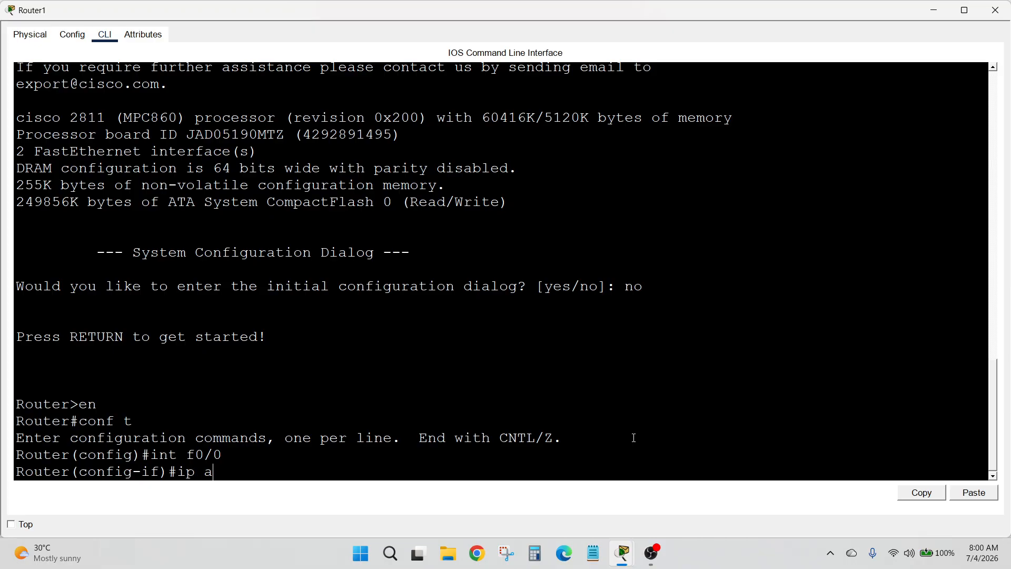
{"action": "key", "text": "Tab"}
{"action": "type", "text": "192.168."}
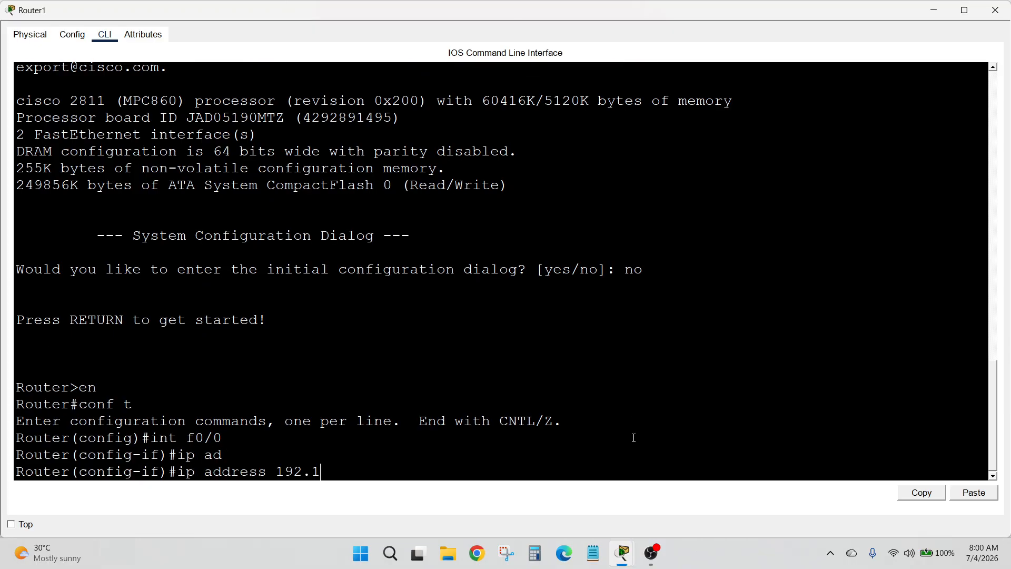
{"action": "key", "text": "BackSpace"}
{"action": "type", "text": "2.1 255.255.255.0"}
{"action": "key", "text": "Return"}
{"action": "type", "text": "nfig-if)#n"}
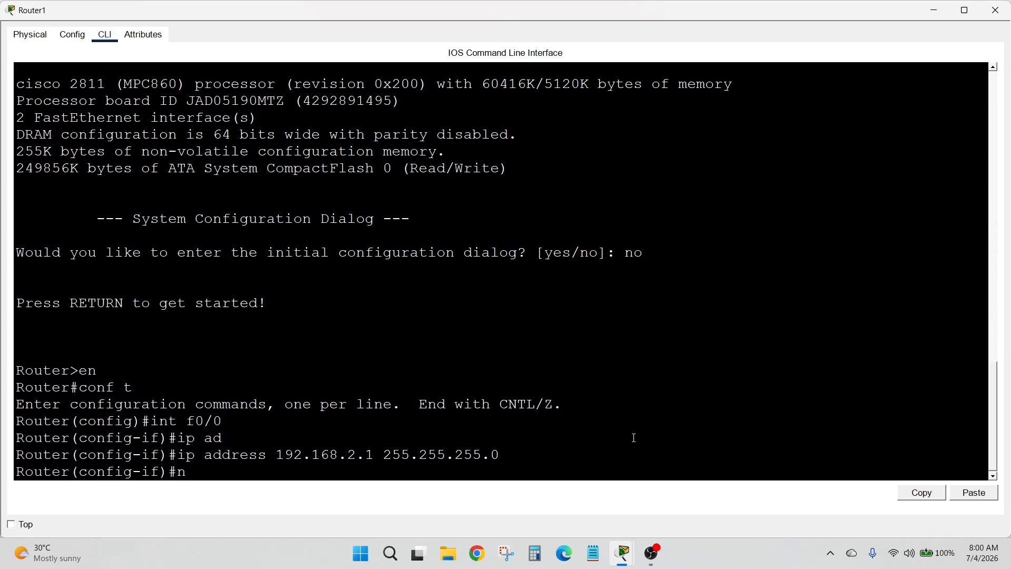
{"action": "type", "text": "o sh"}
{"action": "key", "text": "Tab"}
{"action": "key", "text": "Return"}
{"action": "type", "text": "inrt"}
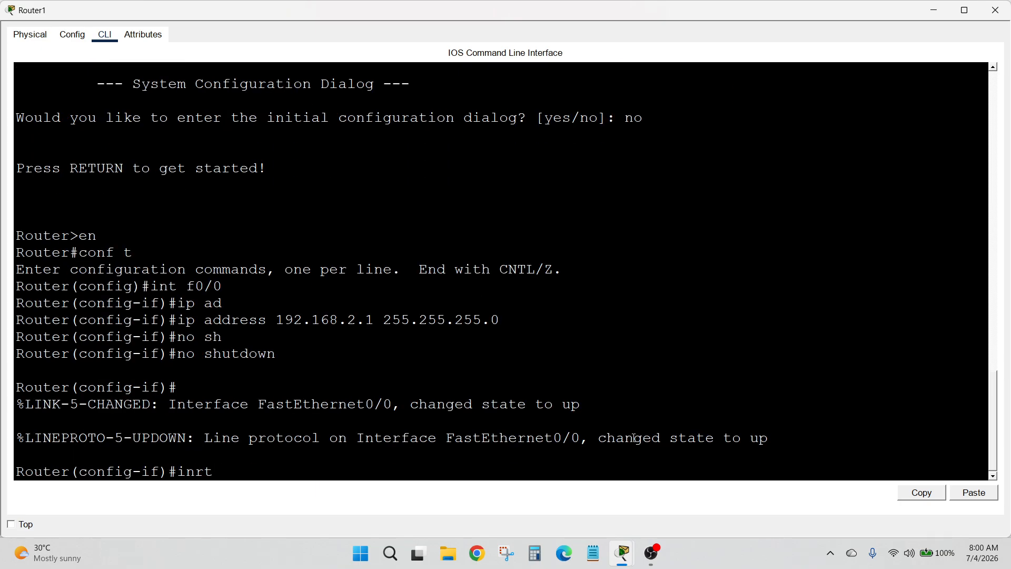
{"action": "key", "text": "BackSpace"}
{"action": "key", "text": "BackSpace"}
{"action": "type", "text": "t f01"}
{"action": "key", "text": "Return"}
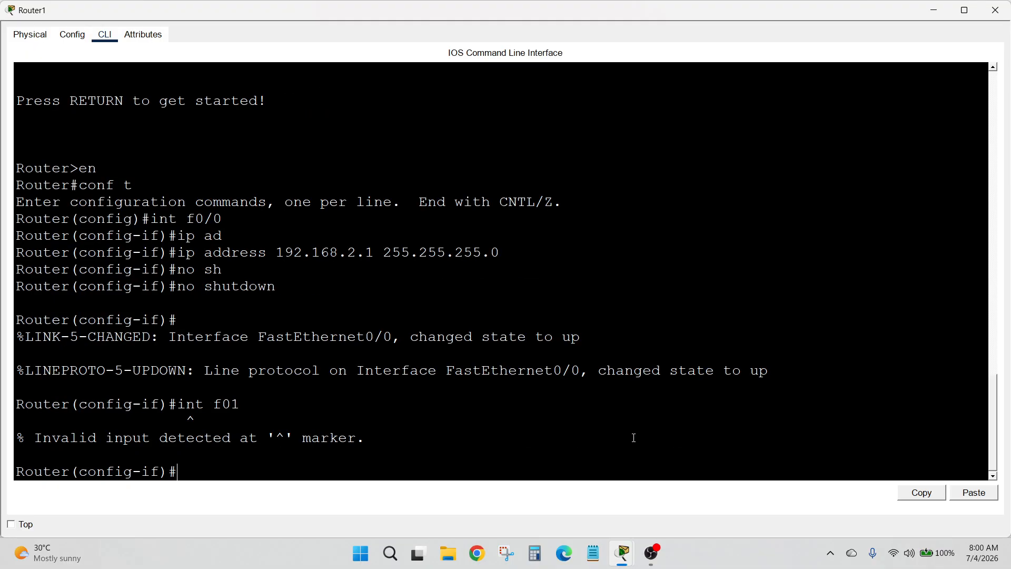
- Assign 192.168.5.2 with mask 255.255.255.0 to Router1's interface f0/1, enable it, and close the router window
{"action": "type", "text": "int f0/1"}
{"action": "key", "text": "Return"}
{"action": "type", "text": "u"}
{"action": "key", "text": "BackSpace"}
{"action": "type", "text": "ip ad"}
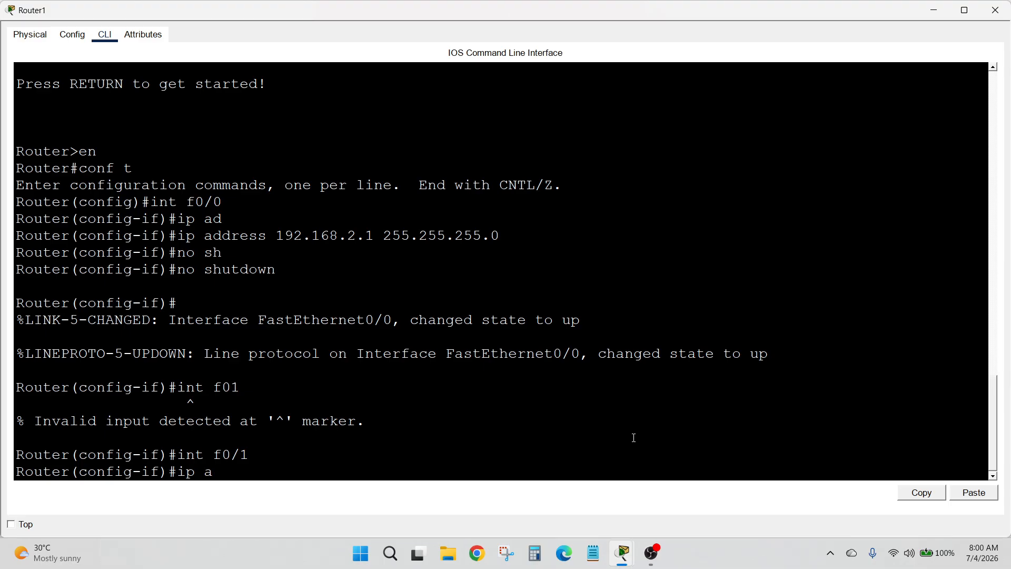
{"action": "key", "text": "Tab"}
{"action": "type", "text": "19"}
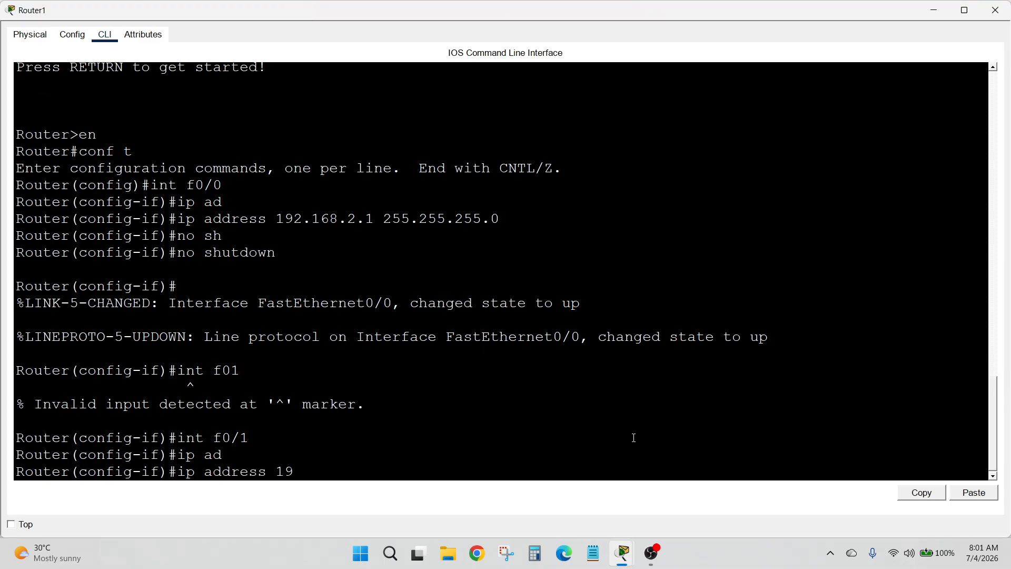
{"action": "type", "text": "2.168.5.2 255.255.255.0"}
{"action": "key", "text": "Return"}
{"action": "type", "text": "no sh"}
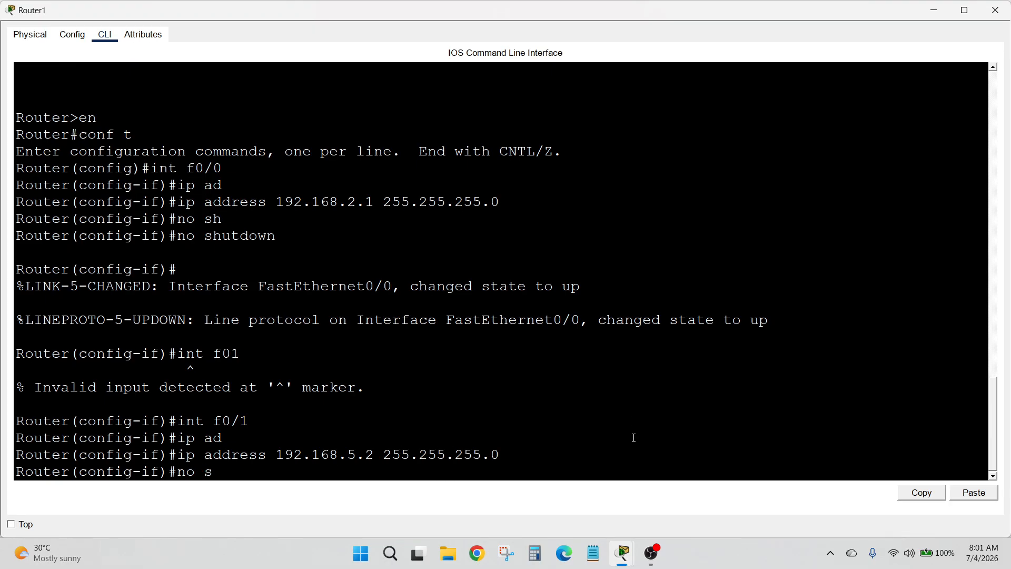
{"action": "key", "text": "Tab"}
{"action": "key", "text": "Return"}
{"action": "key", "text": "Return"}
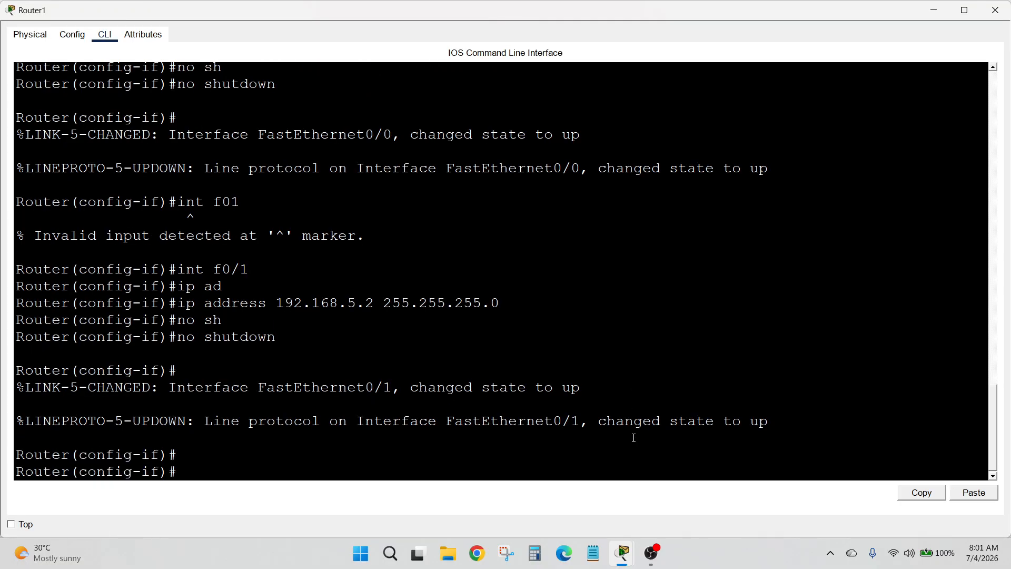
{"action": "left_click", "coordinate": [995, 10]}
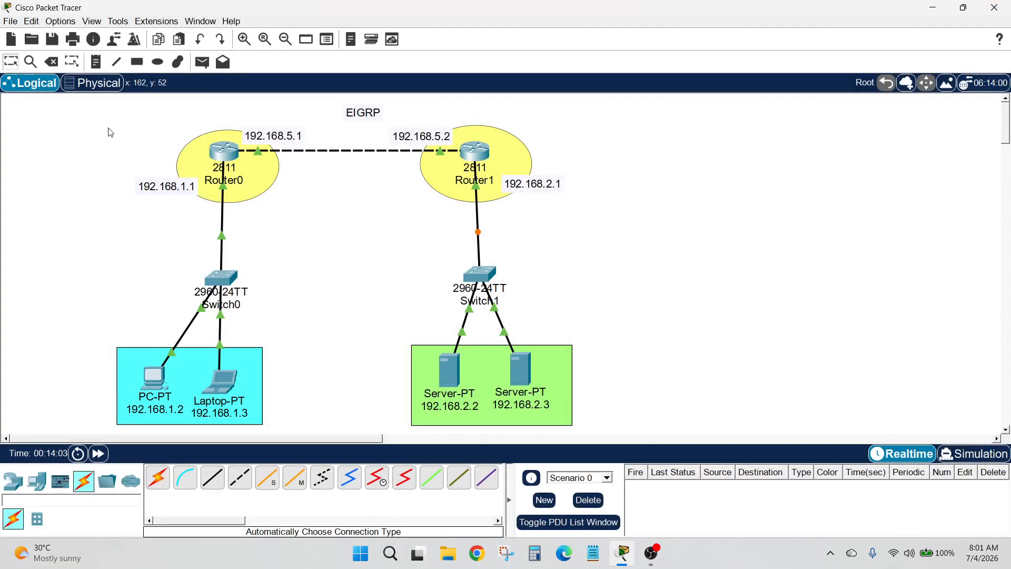
{"action": "left_click_drag", "start_coordinate": [107, 125], "coordinate": [632, 303]}
{"action": "left_click", "coordinate": [670, 251]}
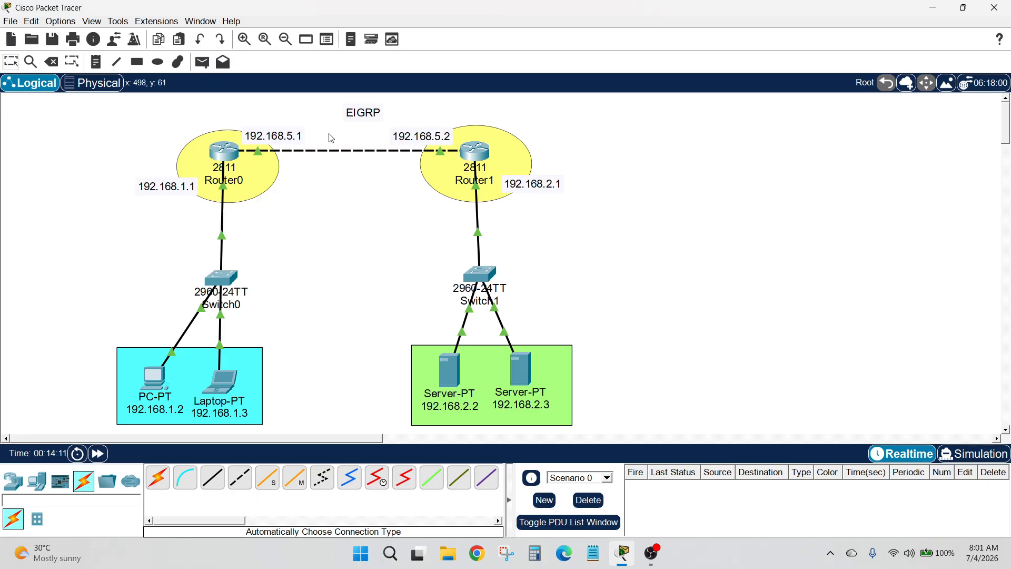
{"action": "left_click_drag", "start_coordinate": [142, 116], "coordinate": [320, 212]}
{"action": "left_click", "coordinate": [403, 198]}
{"action": "left_click_drag", "start_coordinate": [532, 122], "coordinate": [431, 218]}
{"action": "left_click", "coordinate": [779, 119]}
- Open Router0's command line at the interface configuration prompt
{"action": "left_click", "coordinate": [225, 152]}
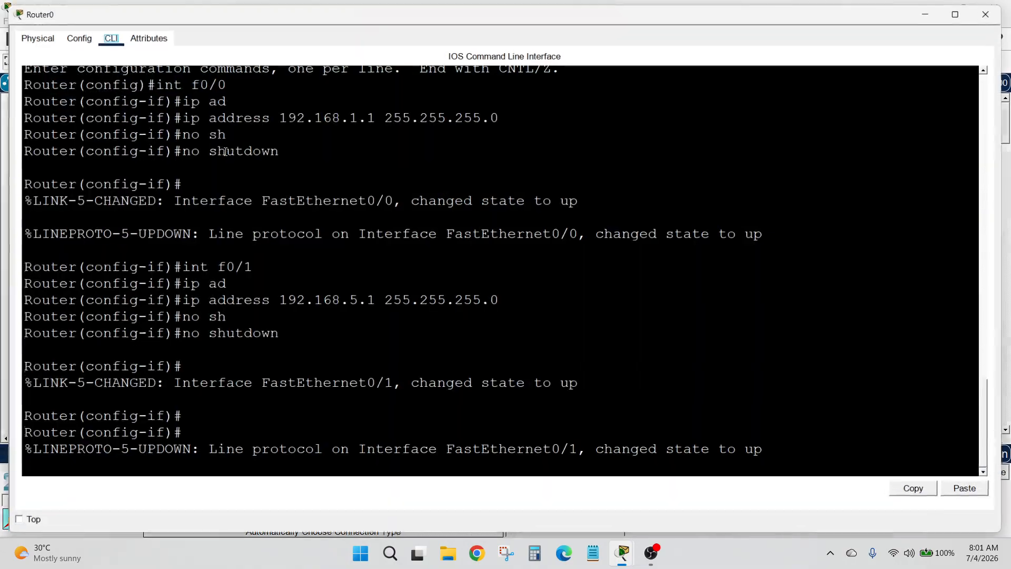
{"action": "left_click", "coordinate": [300, 478]}
{"action": "key", "text": "Return"}
{"action": "key", "text": "Return"}
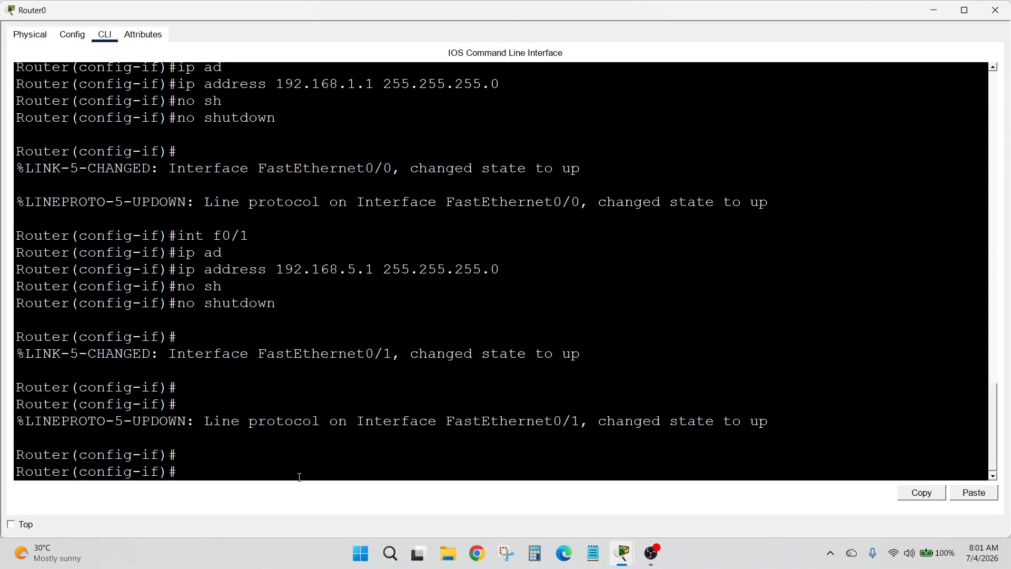
- Try to enable EIGRP on Router0 from interface configuration mode with the router eigrp command
{"action": "type", "text": "rouer ei"}
{"action": "key", "text": "Tab"}
{"action": "key", "text": "BackSpace"}
{"action": "key", "text": "BackSpace"}
{"action": "key", "text": "BackSpace"}
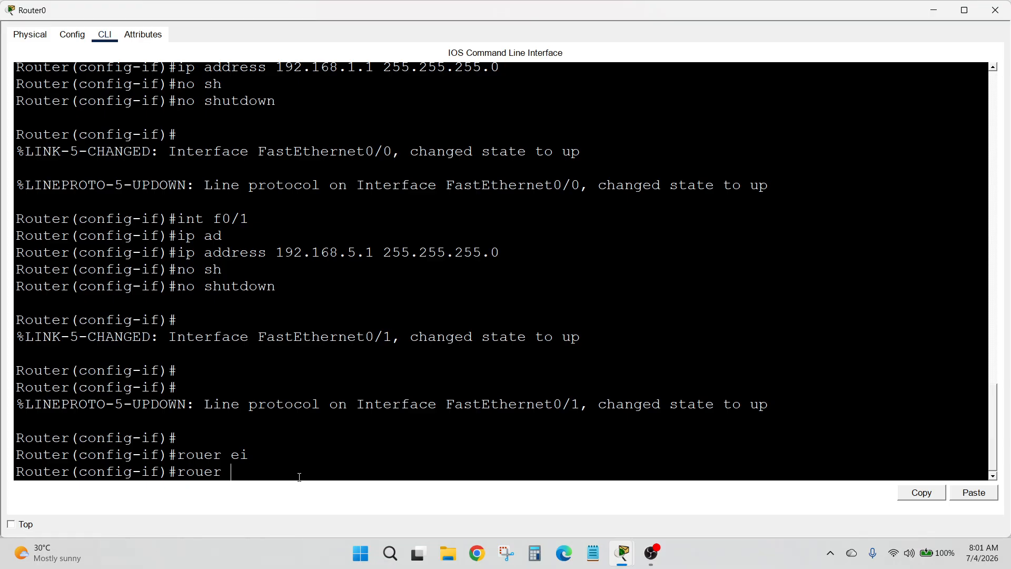
{"action": "key", "text": "BackSpace"}
{"action": "key", "text": "BackSpace"}
{"action": "key", "text": "BackSpace"}
{"action": "key", "text": "BackSpace"}
{"action": "type", "text": "router eigrpp"}
{"action": "key", "text": "Return"}
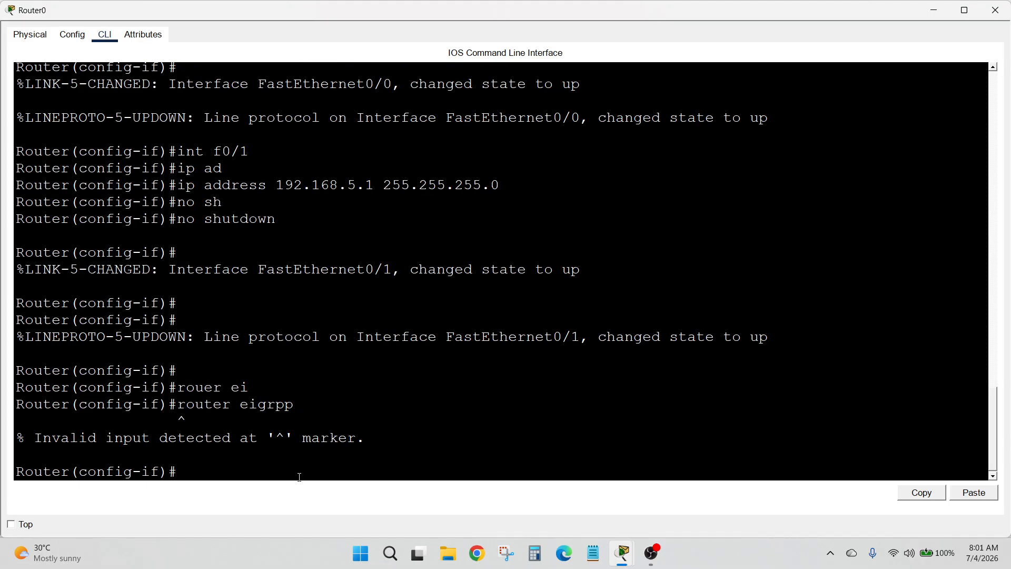
{"action": "key", "text": "Up"}
{"action": "key", "text": "BackSpace"}
{"action": "key", "text": "Return"}
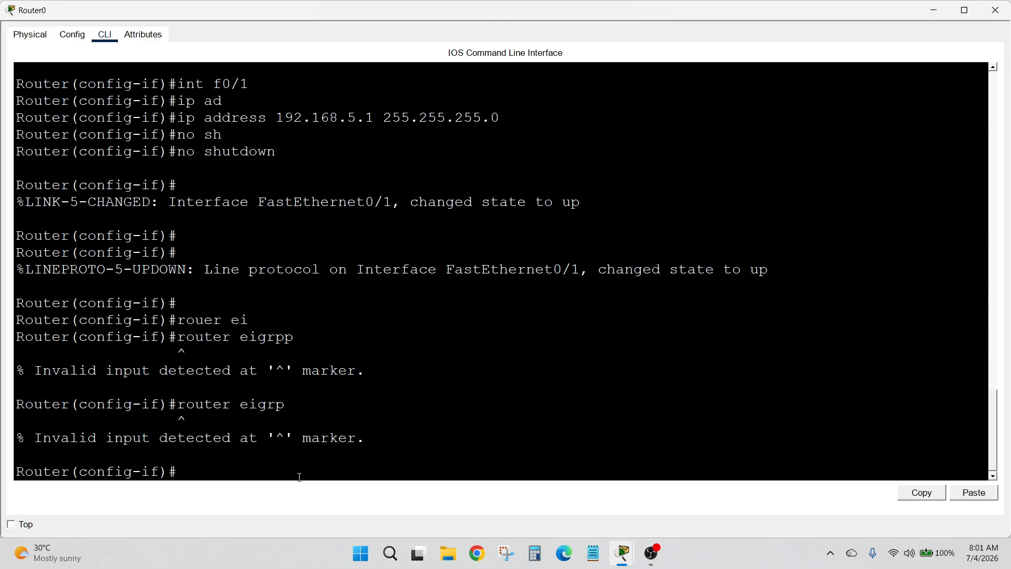
{"action": "key", "text": "Return"}
{"action": "key", "text": "Return"}
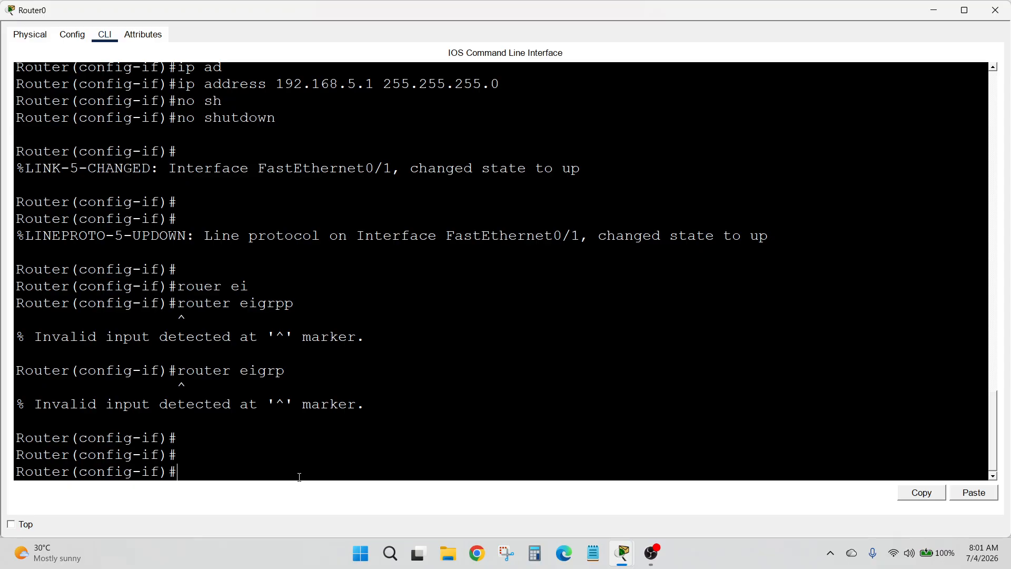
- Exit Router0's interface and global configuration modes back to privileged EXEC mode
{"action": "type", "text": "ex"}
{"action": "key", "text": "Return"}
{"action": "type", "text": "ex"}
{"action": "key", "text": "Return"}
{"action": "key", "text": "Return"}
{"action": "key", "text": "Return"}
- Display Router0's interface summary with show ip int brief, and close the router window
{"action": "type", "text": "show "}
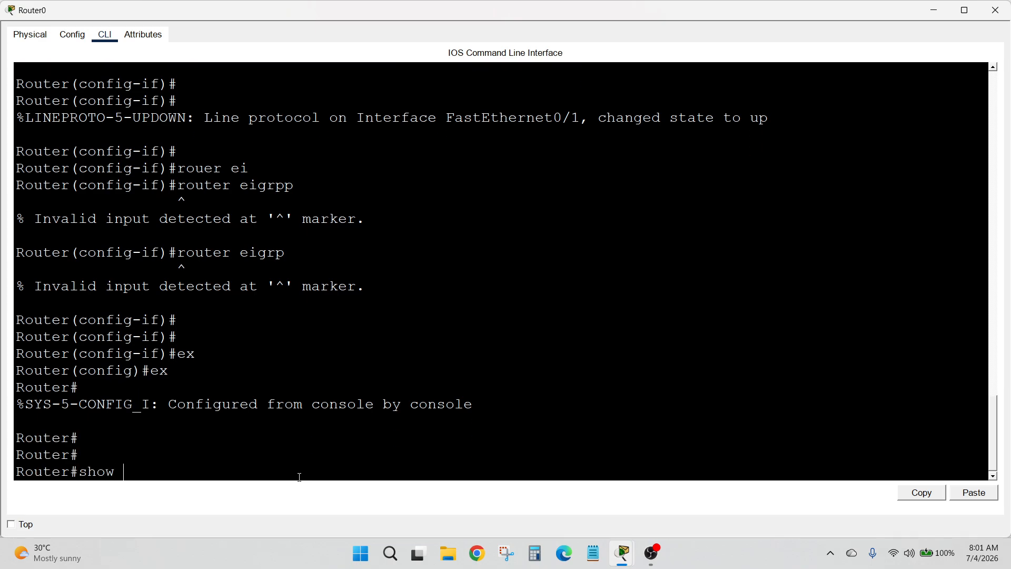
{"action": "type", "text": "ip int vr"}
{"action": "key", "text": "BackSpace"}
{"action": "type", "text": "br"}
{"action": "key", "text": "Tab"}
{"action": "key", "text": "Return"}
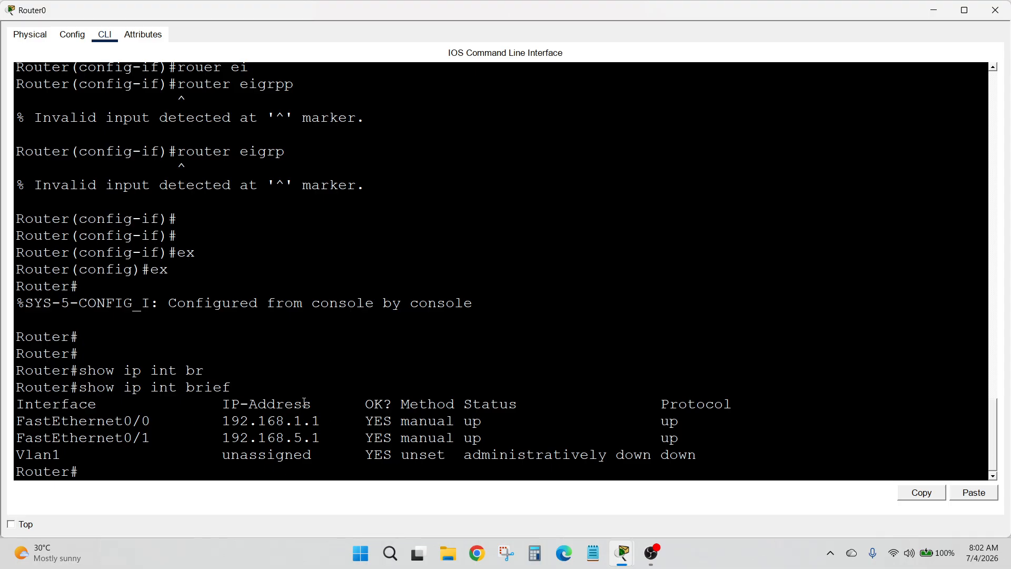
{"action": "left_click", "coordinate": [935, 11]}
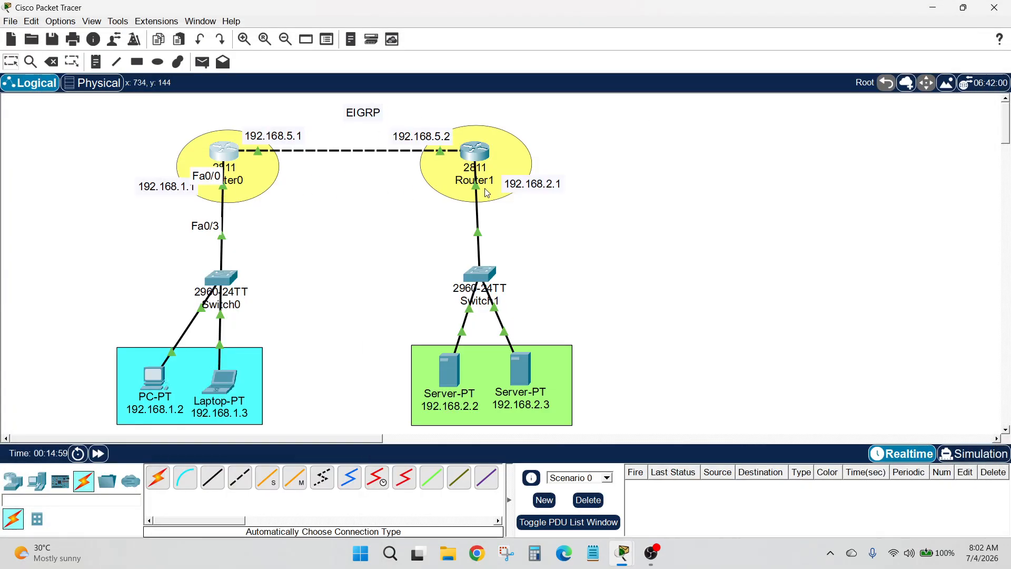
{"action": "left_click", "coordinate": [232, 151]}
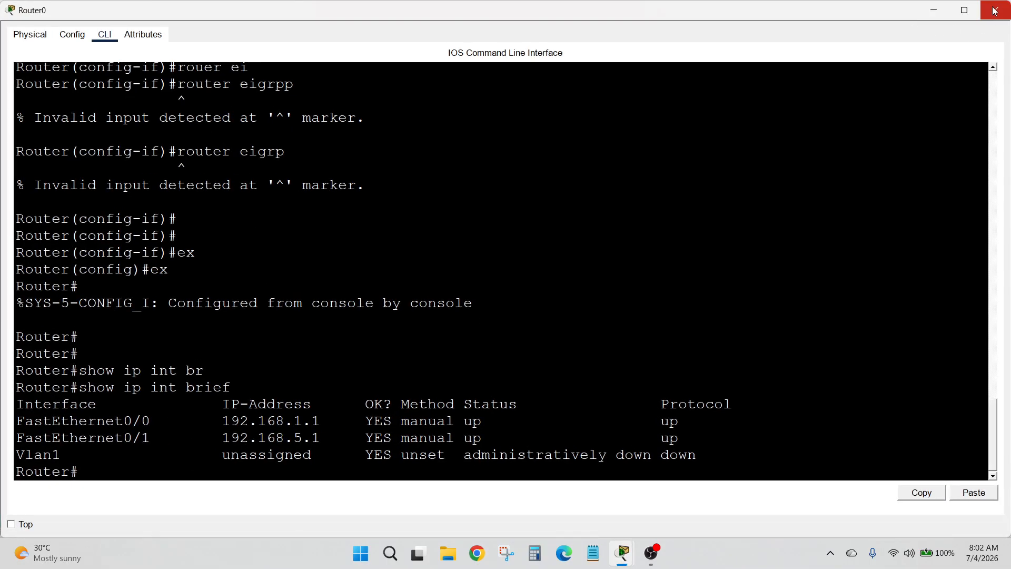
{"action": "left_click", "coordinate": [995, 10]}
- Open Router1's command line and exit its configuration modes back to privileged EXEC mode
{"action": "left_click", "coordinate": [478, 157]}
{"action": "left_click", "coordinate": [264, 475]}
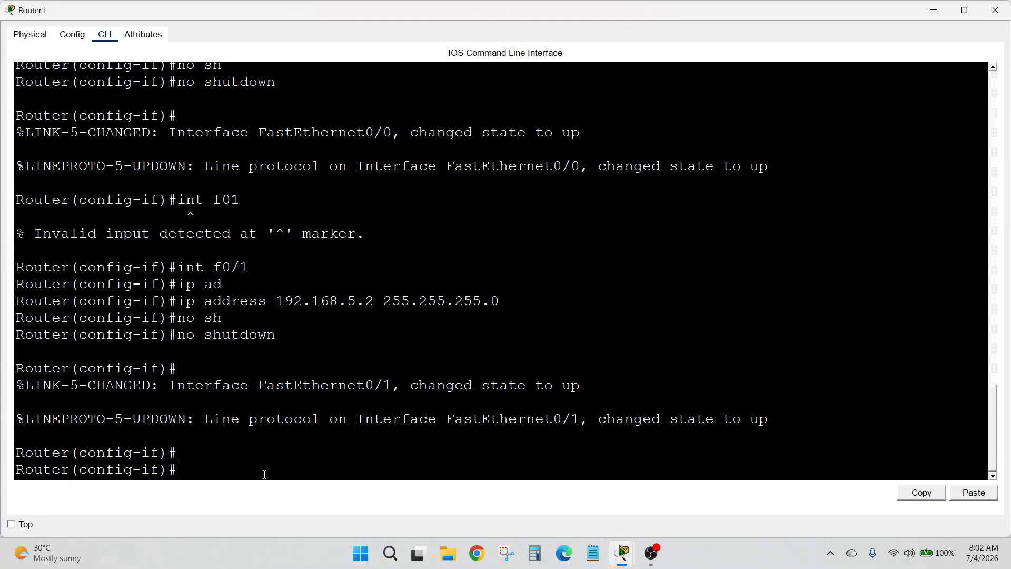
{"action": "type", "text": "ex"}
{"action": "key", "text": "Return"}
{"action": "type", "text": "ex"}
{"action": "key", "text": "Return"}
{"action": "key", "text": "Return"}
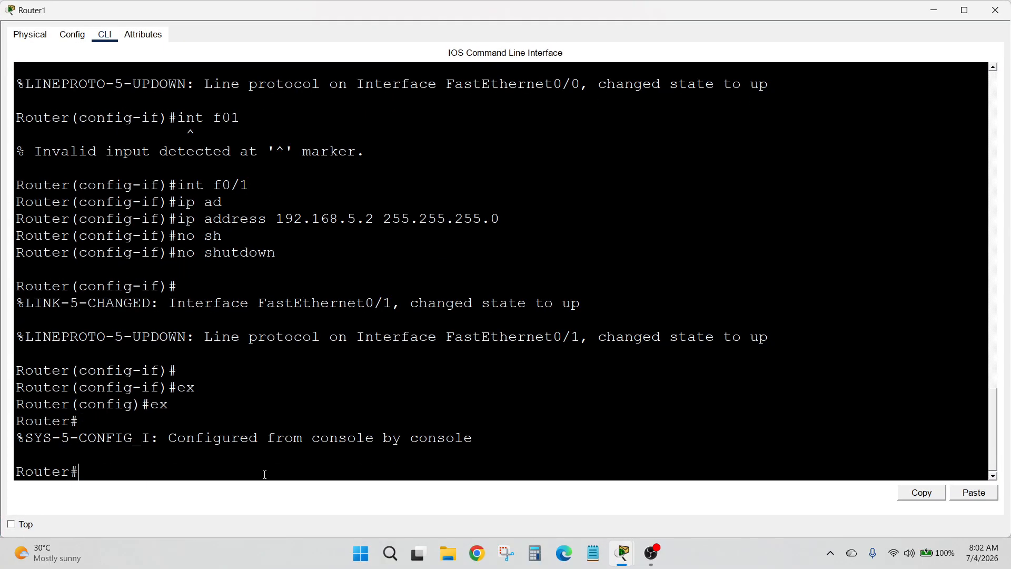
- Display Router1's interface summary with show ip int brief, and close the router window
{"action": "type", "text": "show uip"}
{"action": "key", "text": "BackSpace"}
{"action": "type", "text": "ip"}
{"action": "key", "text": "BackSpace"}
{"action": "key", "text": "BackSpace"}
{"action": "key", "text": "BackSpace"}
{"action": "type", "text": "ip int br"}
{"action": "key", "text": "Tab"}
{"action": "key", "text": "Return"}
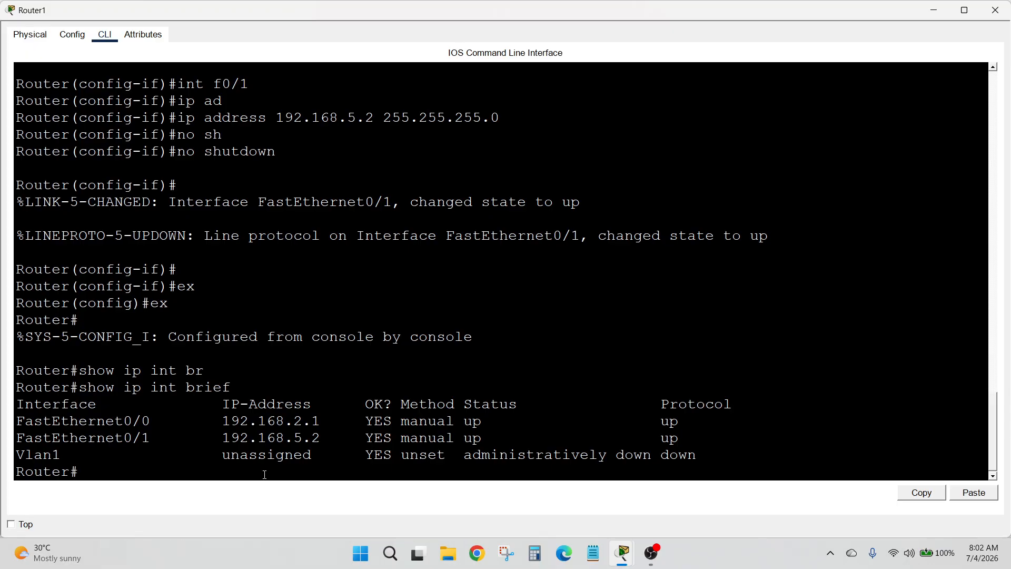
{"action": "left_click", "coordinate": [1003, 4]}
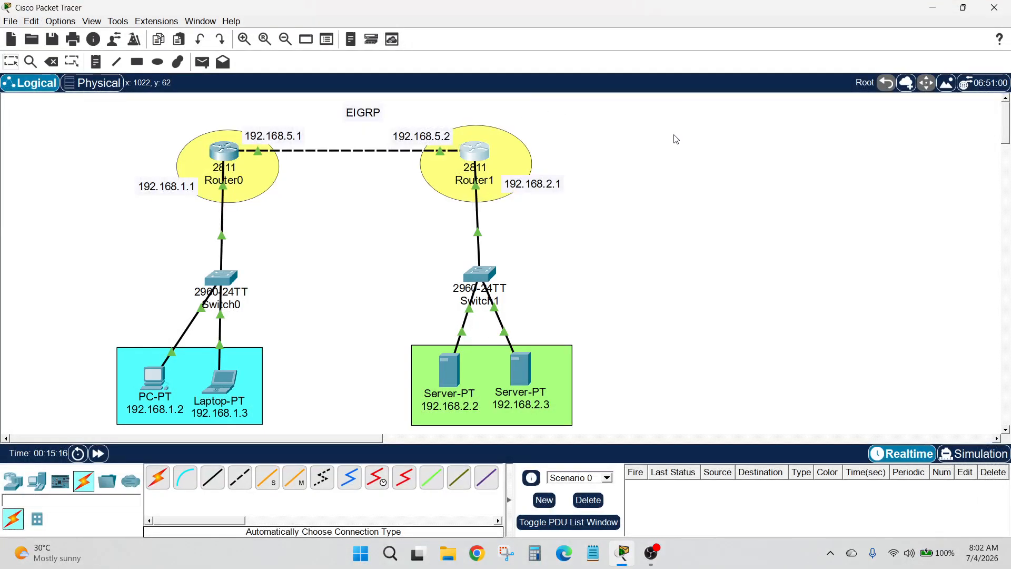
- Open Router0's command line, enter global configuration mode, and set the hostname to r1
{"action": "left_click", "coordinate": [223, 153]}
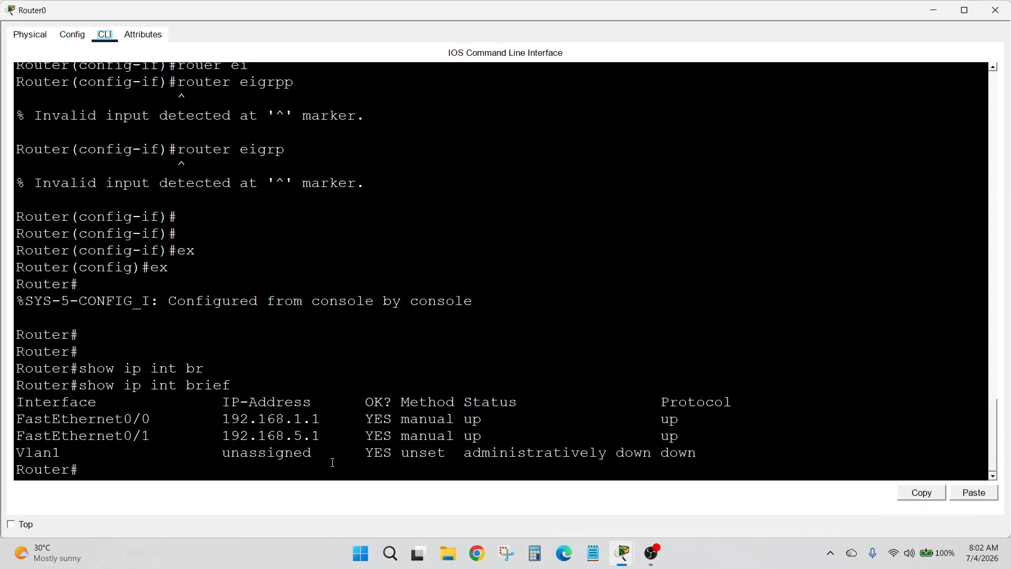
{"action": "type", "text": "conf t"}
{"action": "key", "text": "Return"}
{"action": "key", "text": "Return"}
{"action": "type", "text": "ho"}
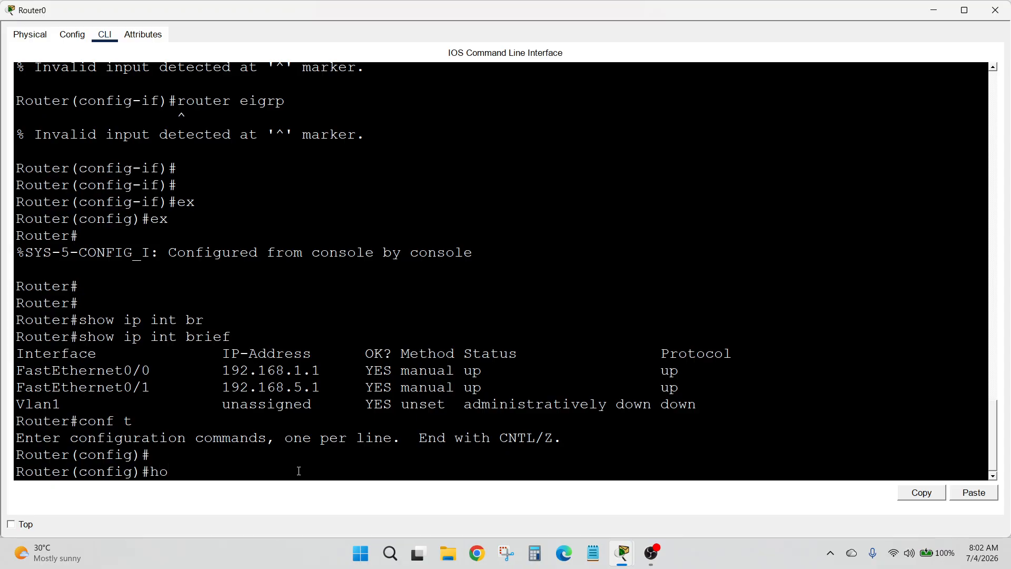
{"action": "type", "text": "st"}
{"action": "key", "text": "BackSpace"}
{"action": "type", "text": "stname r1"}
{"action": "key", "text": "Return"}
{"action": "key", "text": "Return"}
{"action": "key", "text": "Return"}
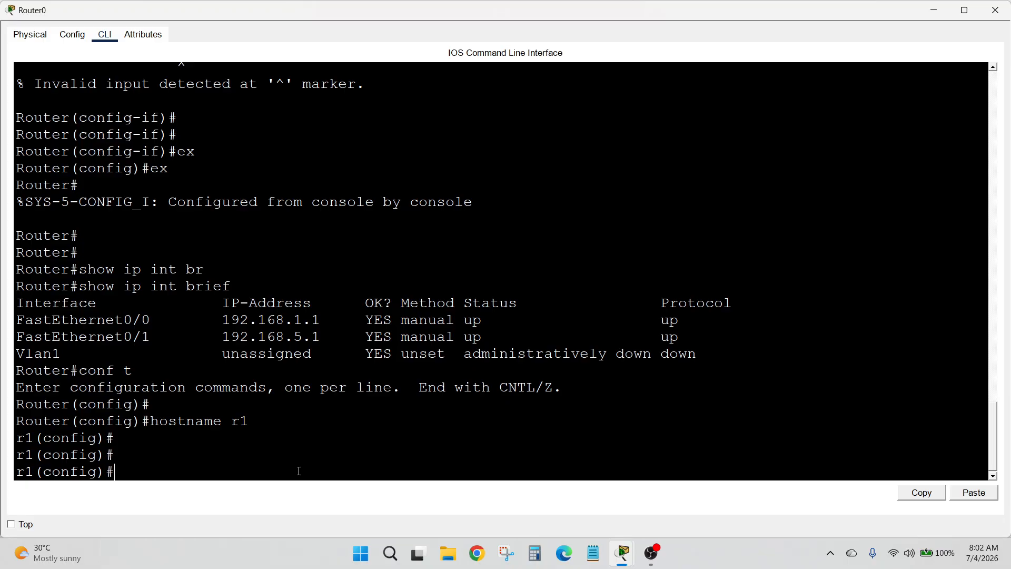
- Try to enable EIGRP on Router0 with the ip router eigrp command
{"action": "type", "text": "ip ro"}
{"action": "type", "text": "uter e"}
{"action": "type", "text": "i"}
{"action": "key", "text": "Tab"}
{"action": "type", "text": "rp"}
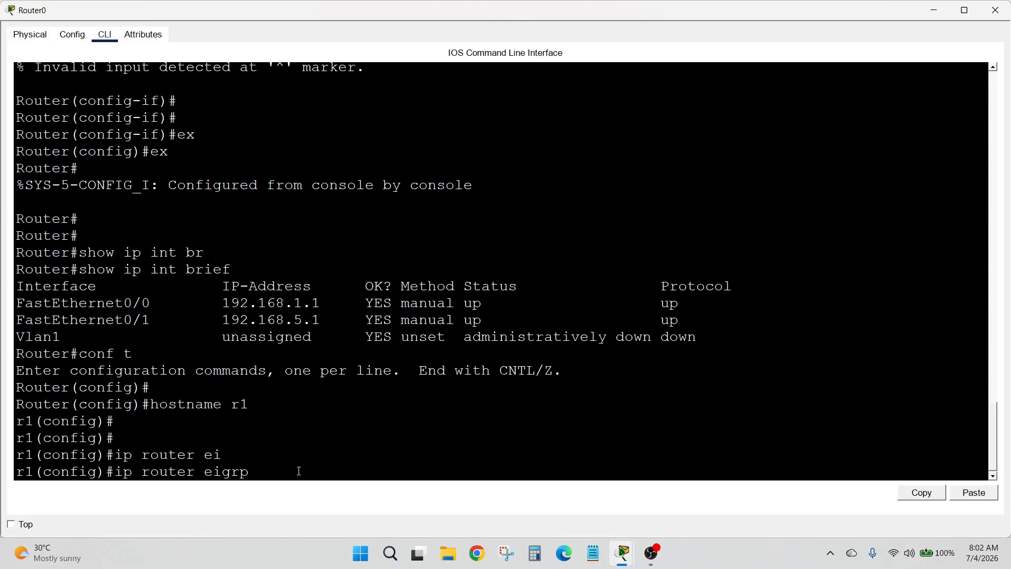
{"action": "key", "text": "Return"}
{"action": "key", "text": "Return"}
{"action": "key", "text": "Return"}
- Try to enable EIGRP with router eigrp from global configuration mode, without an autonomous system number
{"action": "type", "text": "r1(config)#r"}
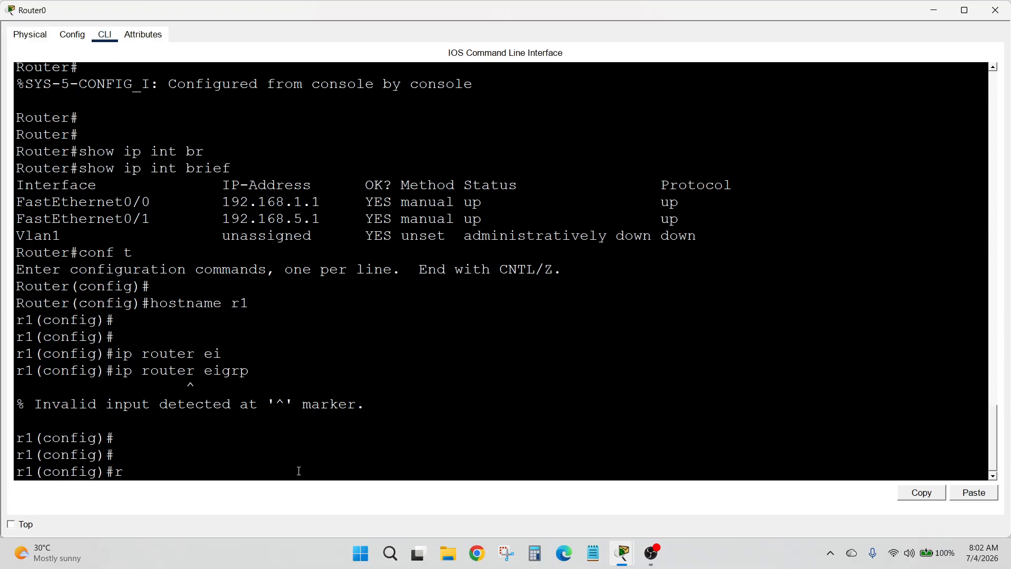
{"action": "type", "text": "oiuter"}
{"action": "key", "text": "BackSpace"}
{"action": "key", "text": "BackSpace"}
{"action": "key", "text": "BackSpace"}
{"action": "key", "text": "BackSpace"}
{"action": "type", "text": "uter ei"}
{"action": "key", "text": "Tab"}
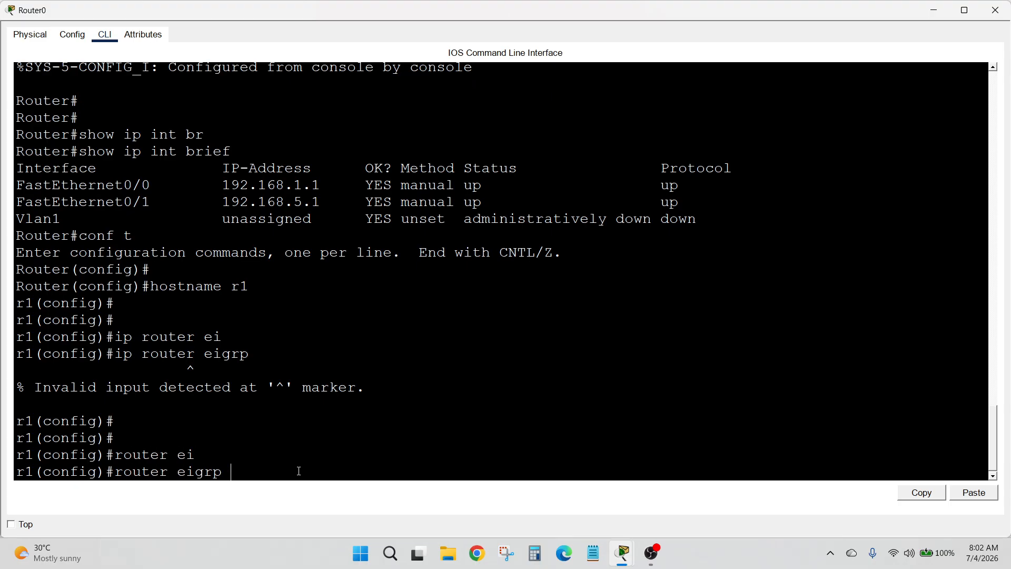
{"action": "key", "text": "Return"}
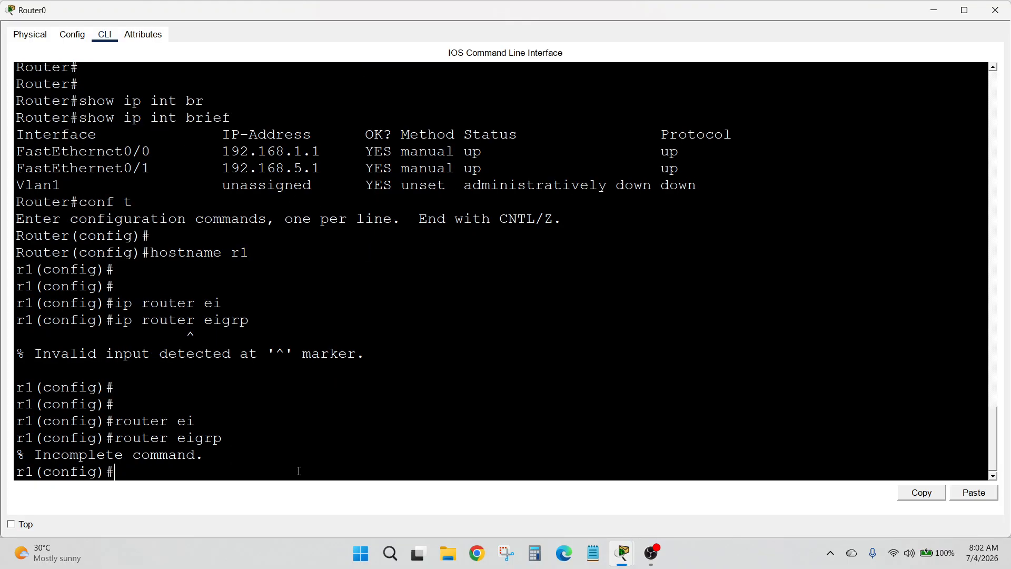
- Check the router eigrp command's argument help, enable EIGRP with autonomous system number 100, and begin a network statement
{"action": "key", "text": "Up"}
{"action": "type", "text": "?"}
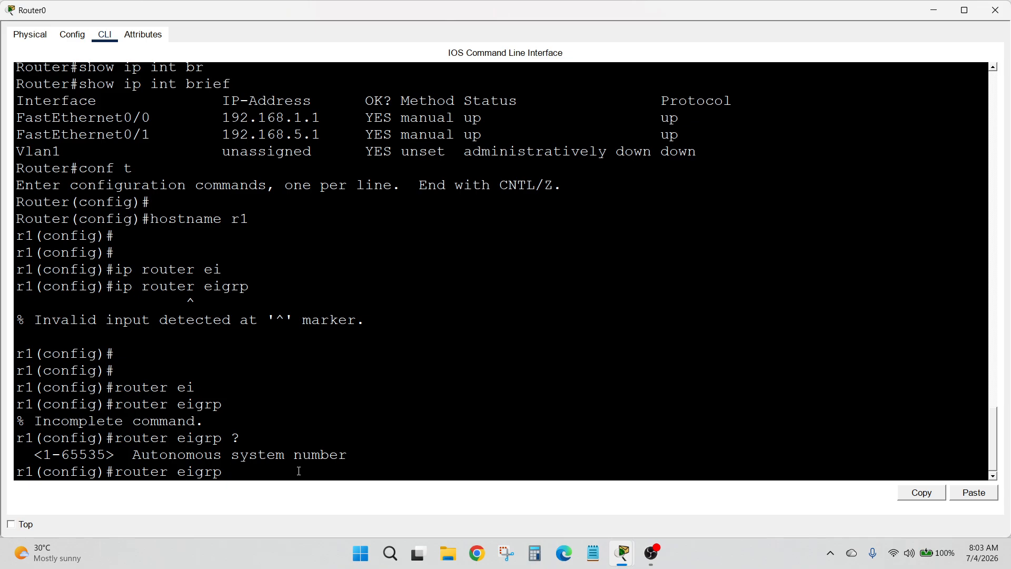
{"action": "type", "text": "100"}
{"action": "key", "text": "Return"}
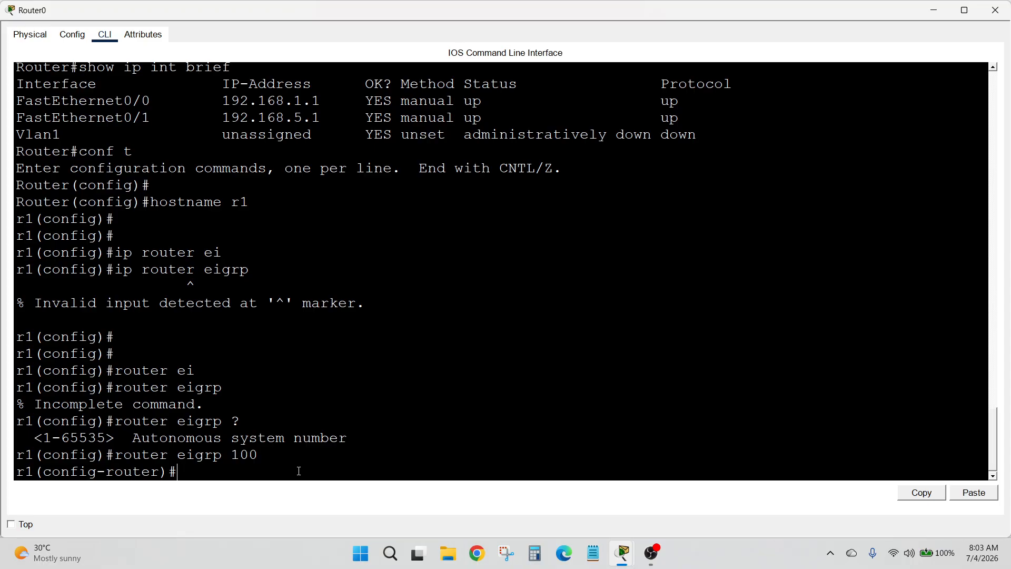
{"action": "type", "text": "net"}
{"action": "key", "text": "Tab"}
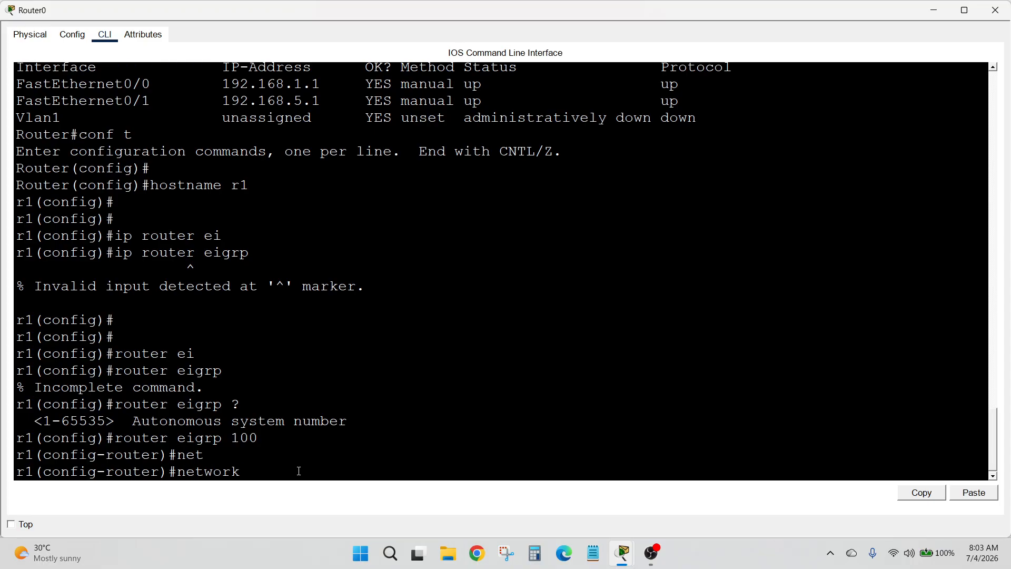
- Minimize the router window and place the note 192.168.5.0 below the link between Router0 and Router1
{"action": "left_click", "coordinate": [945, 12]}
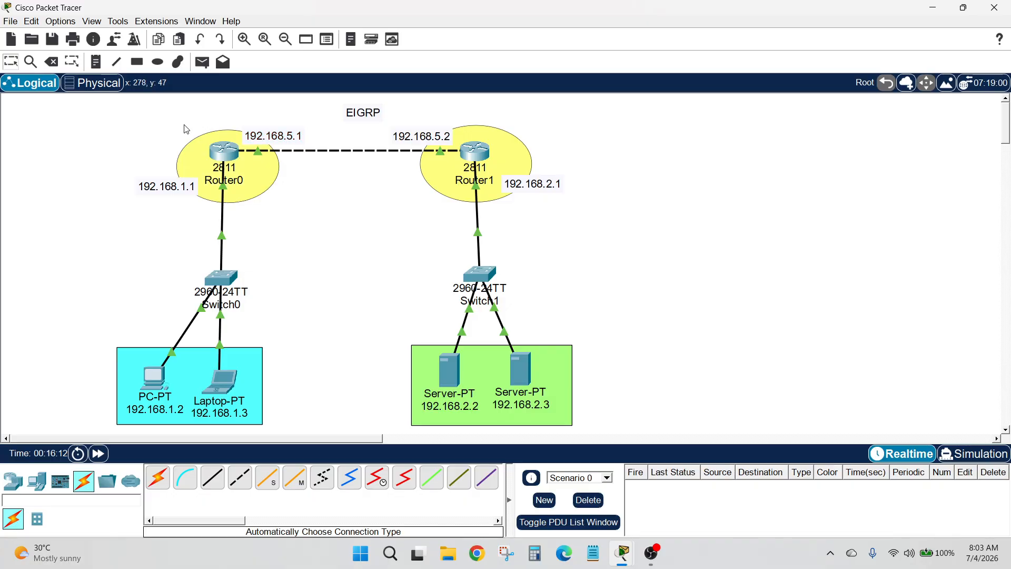
{"action": "left_click", "coordinate": [96, 61]}
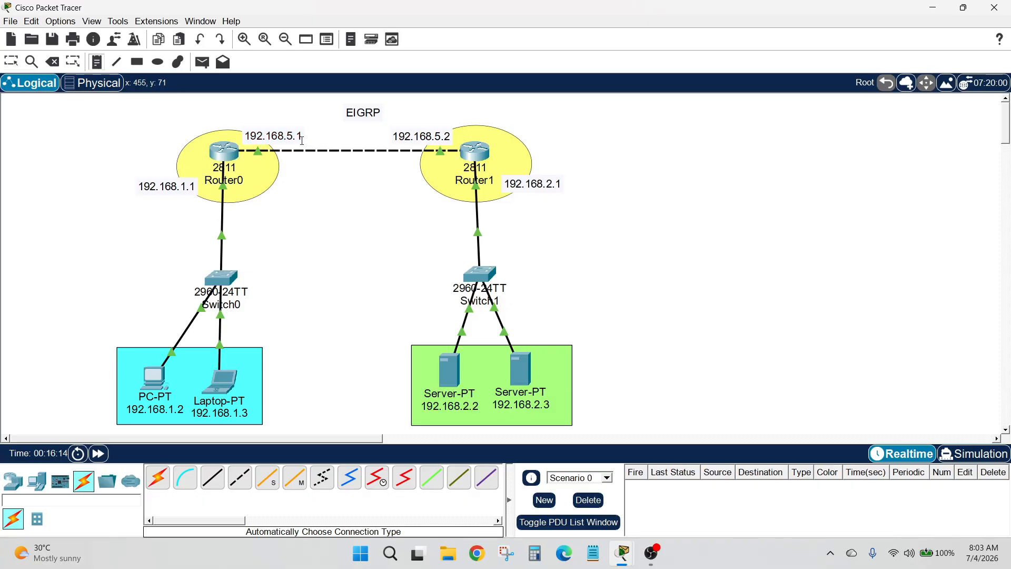
{"action": "left_click", "coordinate": [336, 165]}
{"action": "type", "text": "1"}
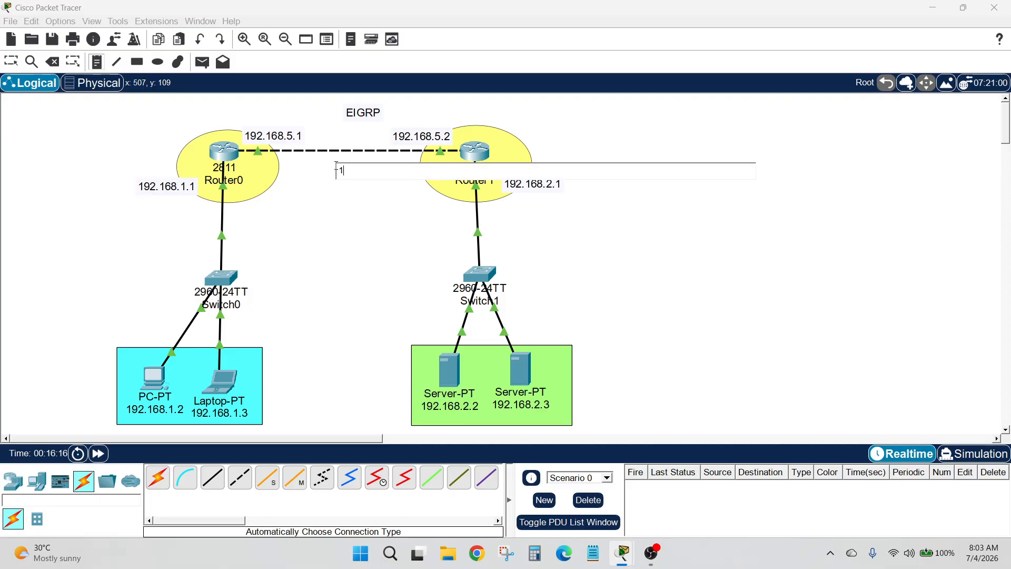
{"action": "type", "text": "92.168.5.0"}
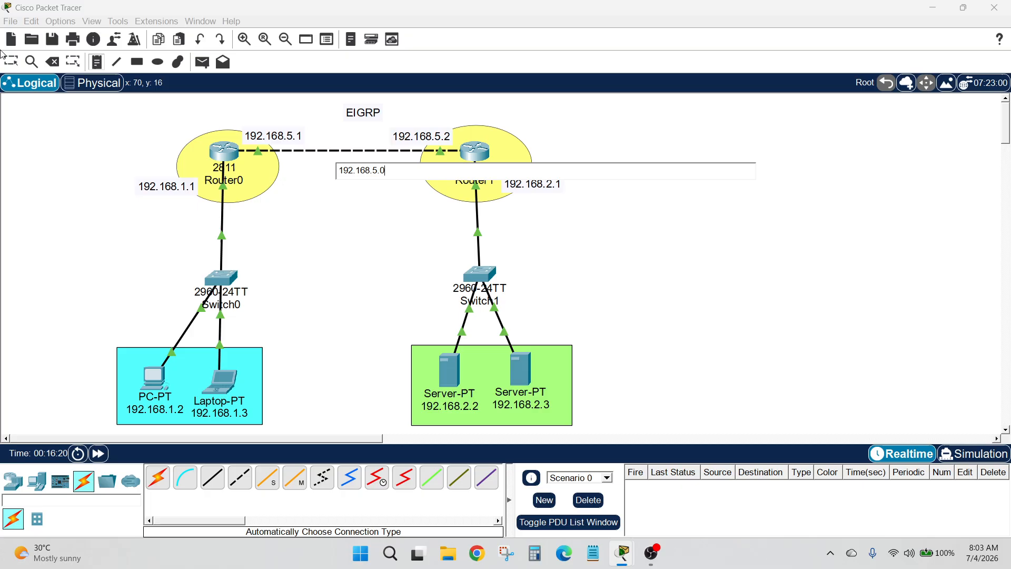
{"action": "left_click", "coordinate": [283, 174]}
{"action": "left_click_drag", "start_coordinate": [348, 178], "coordinate": [332, 177]}
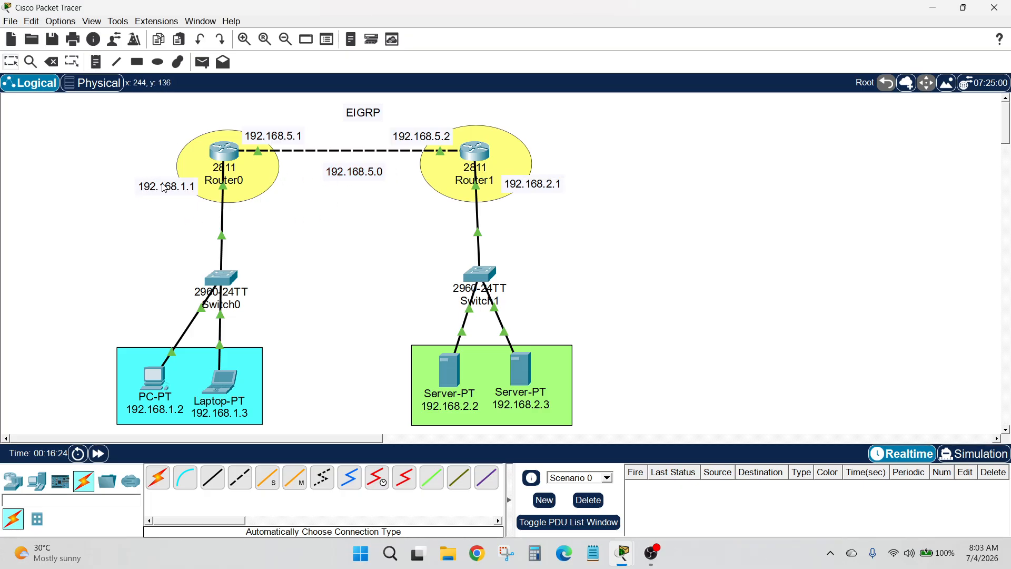
- Reopen Router0's command line and complete the pending EIGRP network statement with 192.168.5.0
{"action": "left_click_drag", "start_coordinate": [124, 168], "coordinate": [182, 223]}
{"action": "left_click", "coordinate": [147, 197]}
{"action": "left_click", "coordinate": [225, 152]}
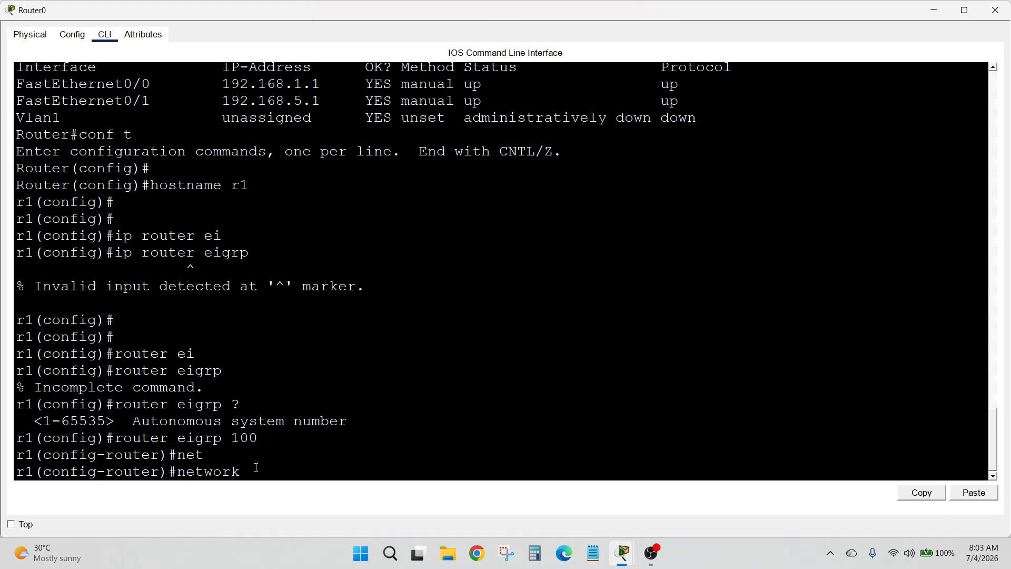
{"action": "type", "text": "192.168.5.0 2"}
{"action": "key", "text": "BackSpace"}
{"action": "key", "text": "Return"}
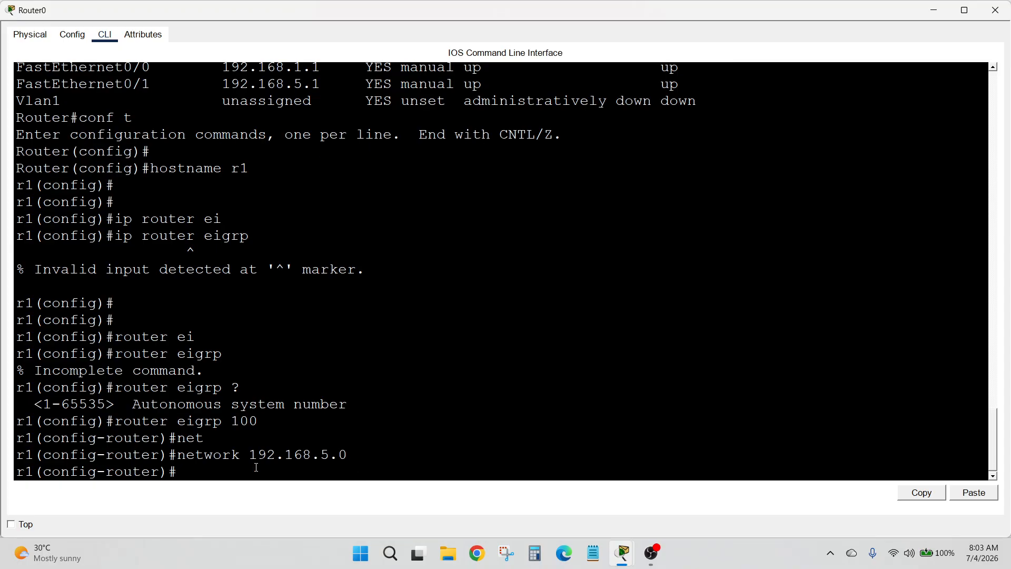
- Add network 192.168.1.0 to Router0's EIGRP 100 process
{"action": "type", "text": "ne"}
{"action": "key", "text": "Tab"}
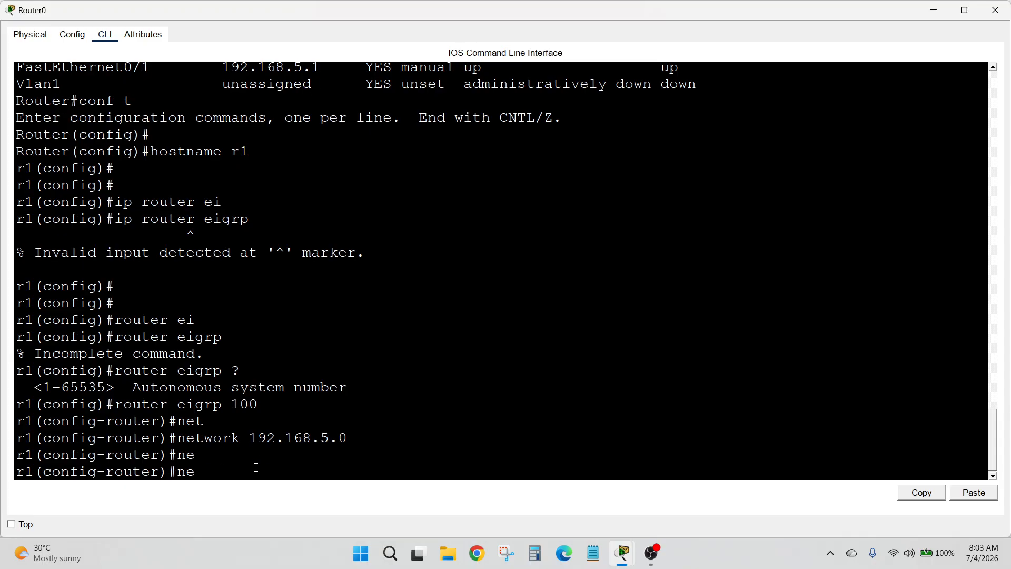
{"action": "type", "text": "t"}
{"action": "key", "text": "Tab"}
{"action": "type", "text": "192."}
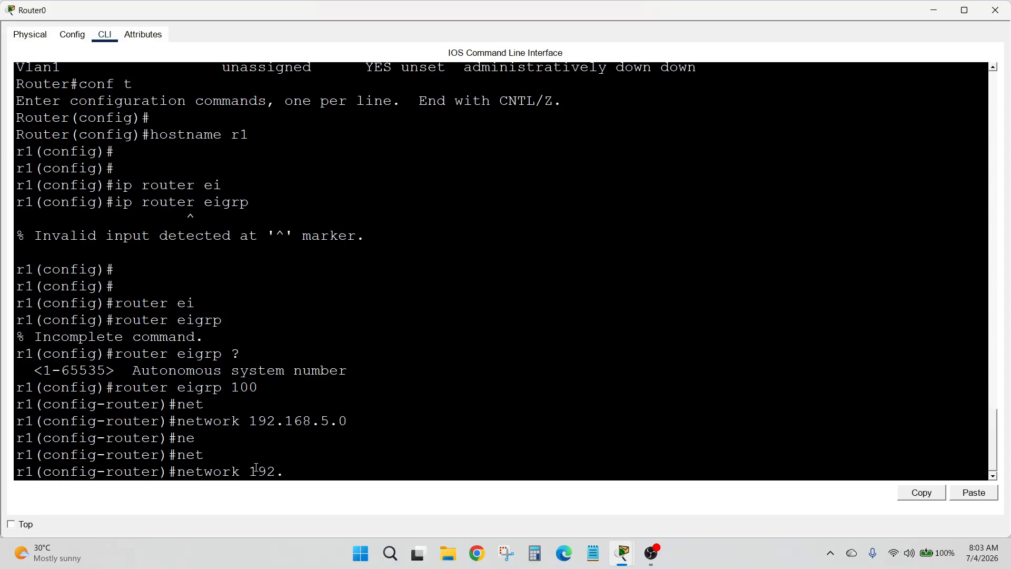
{"action": "type", "text": "168.1.0"}
{"action": "key", "text": "Return"}
- Exit Router0's EIGRP and global configuration modes back to the privileged EXEC prompt
{"action": "type", "text": "ex"}
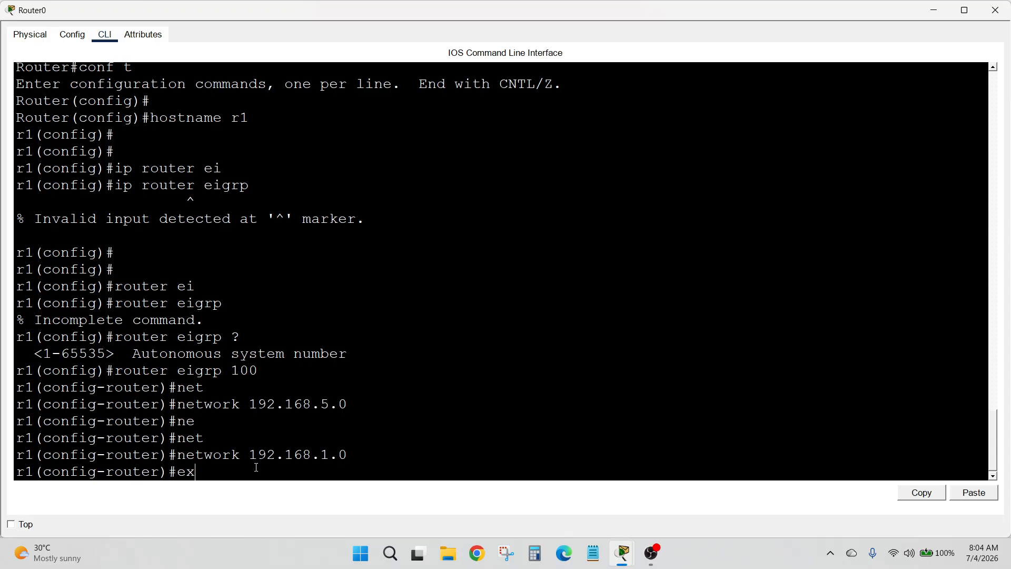
{"action": "key", "text": "Return"}
{"action": "type", "text": "ex"}
{"action": "key", "text": "Return"}
{"action": "key", "text": "Return"}
{"action": "key", "text": "Return"}
{"action": "key", "text": "Return"}
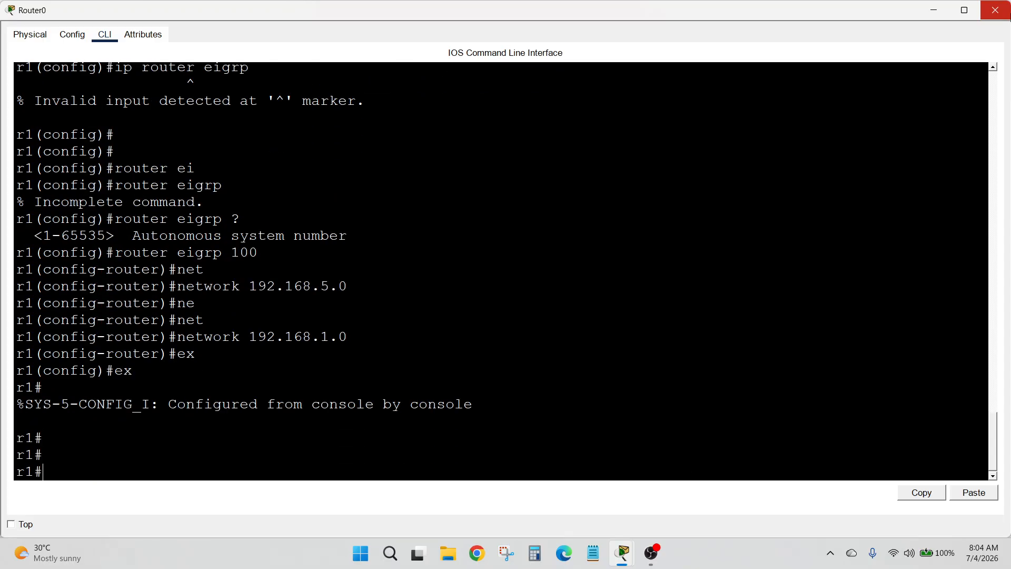
- Close Router0's window, open Router1's command line, and set its hostname to r2 in global configuration mode
{"action": "left_click", "coordinate": [995, 10]}
{"action": "left_click", "coordinate": [482, 157]}
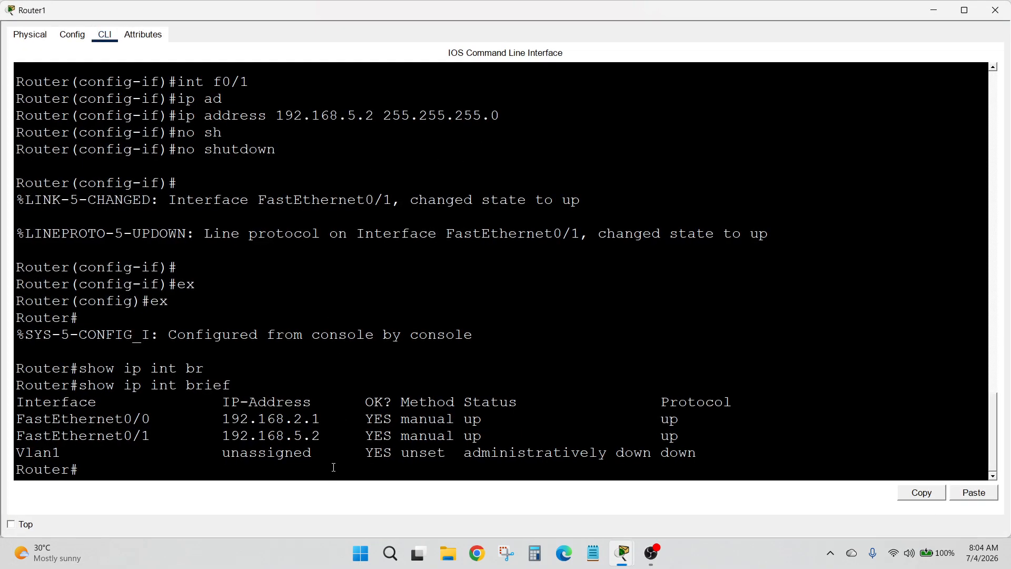
{"action": "key", "text": "Return"}
{"action": "key", "text": "Return"}
{"action": "type", "text": "conf t"}
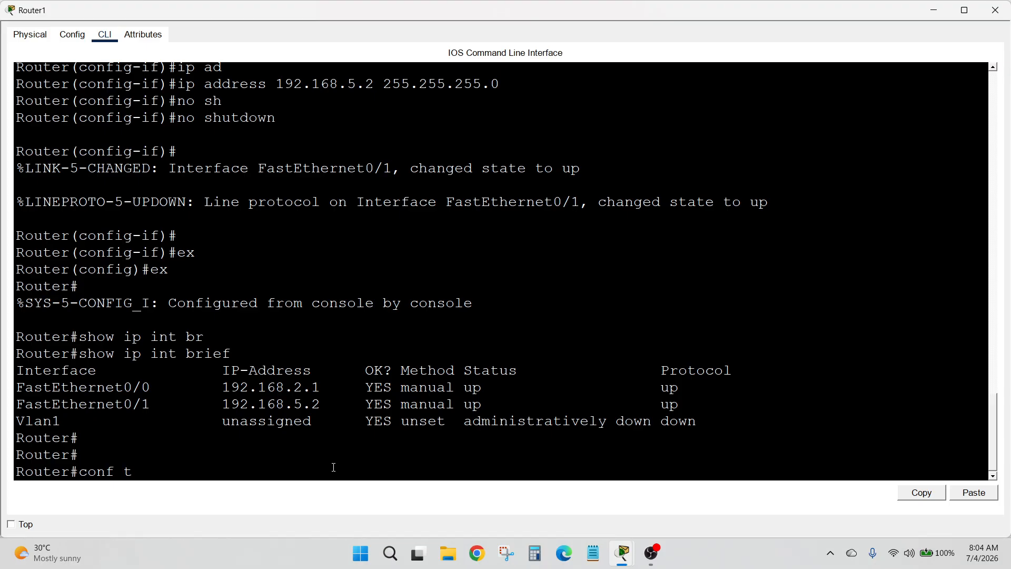
{"action": "key", "text": "Return"}
{"action": "type", "text": "hostname"}
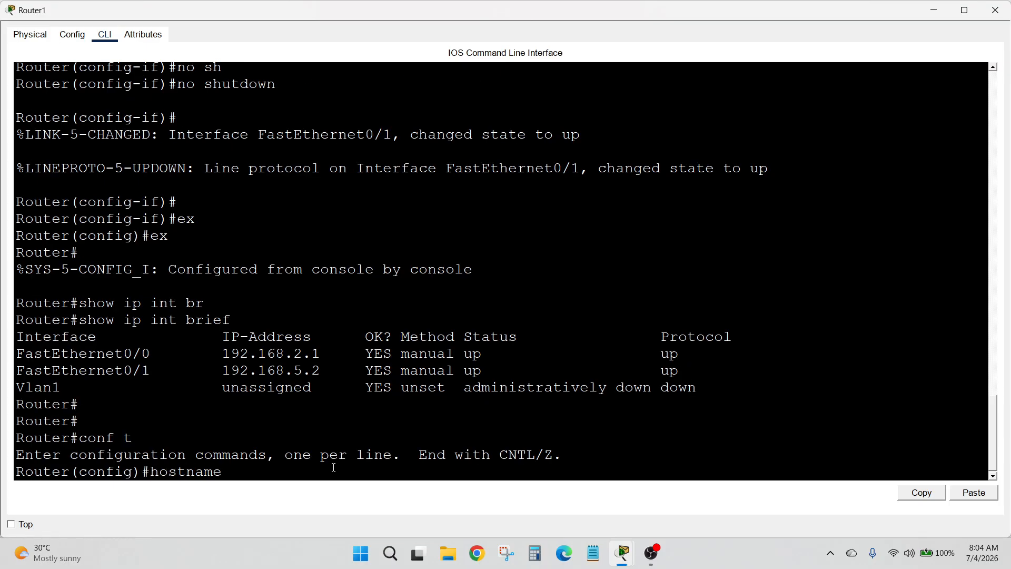
{"action": "type", "text": " r2"}
{"action": "key", "text": "Return"}
{"action": "key", "text": "Return"}
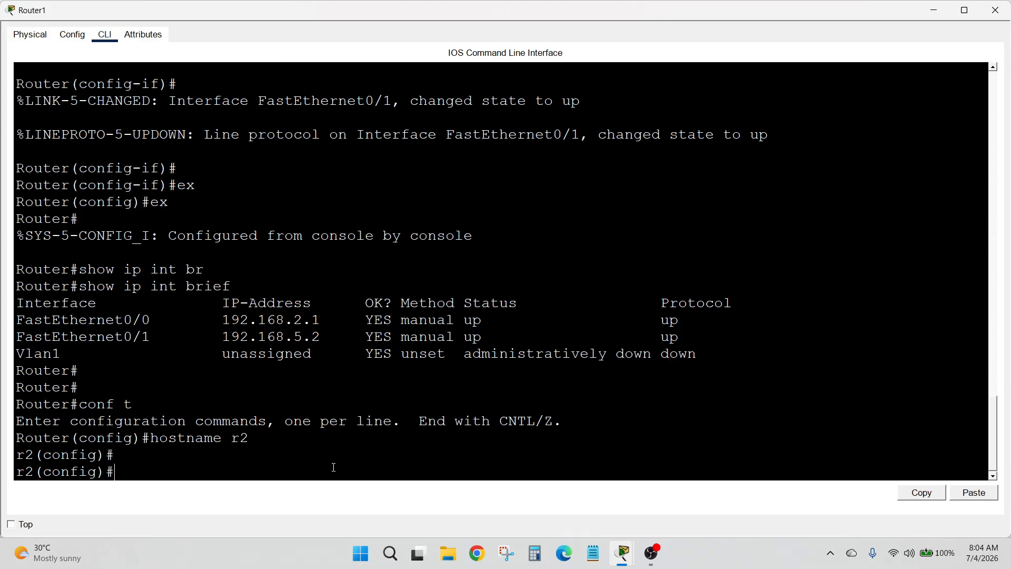
- Start the EIGRP routing process on Router1 with autonomous system number 100
{"action": "type", "text": "router ei"}
{"action": "key", "text": "Tab"}
{"action": "key", "text": "Return"}
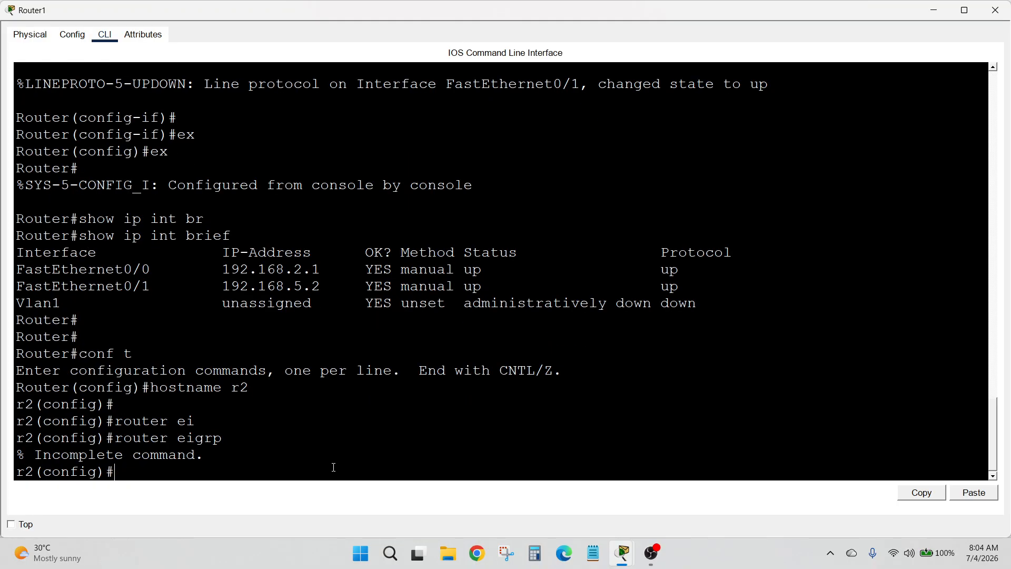
{"action": "key", "text": "Up"}
{"action": "type", "text": "100"}
{"action": "key", "text": "Return"}
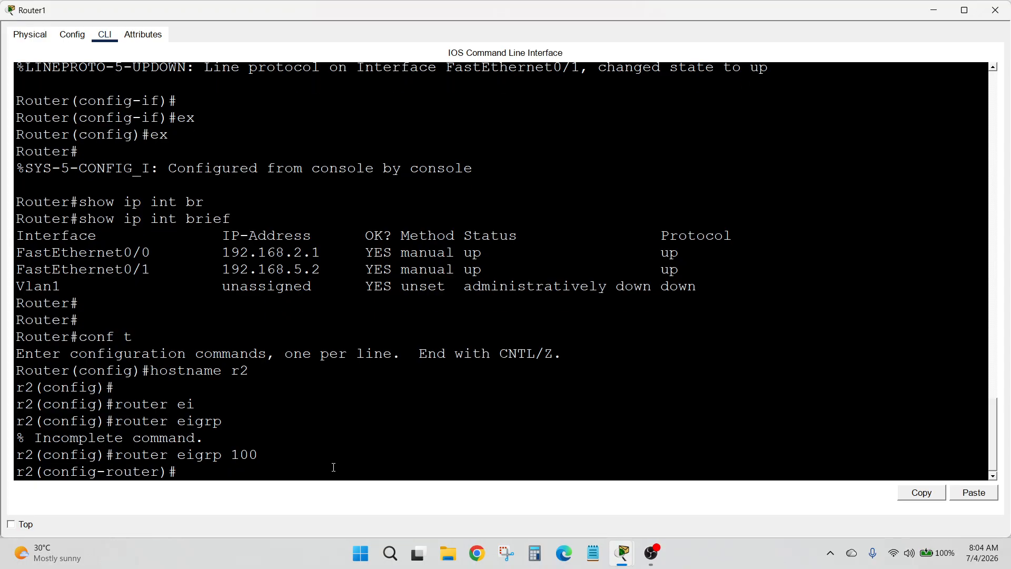
- Add networks 192.168.5.0 and 192.168.2.0 to Router1's EIGRP 100 process
{"action": "type", "text": "net"}
{"action": "key", "text": "Tab"}
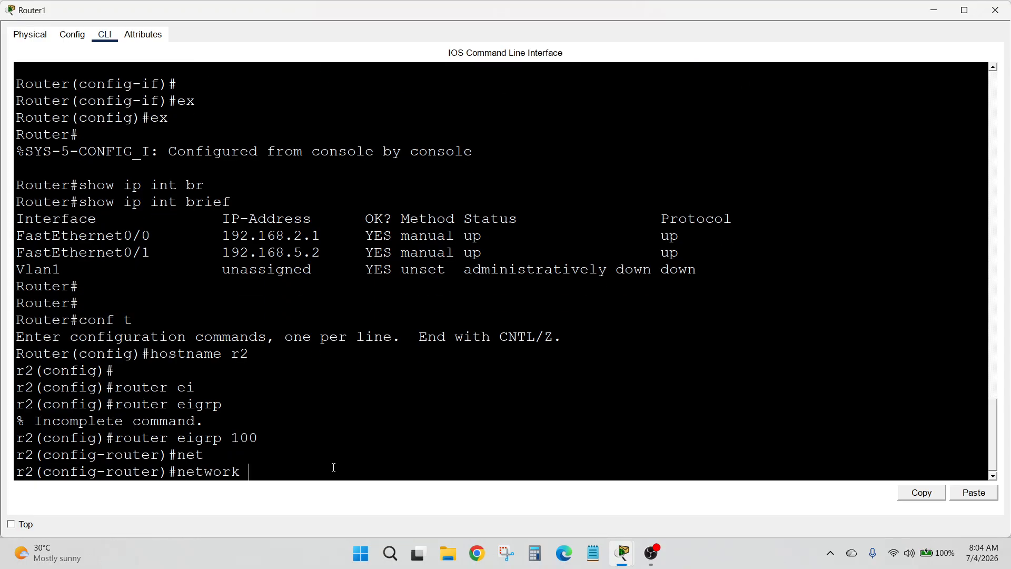
{"action": "type", "text": "192.168.5.0"}
{"action": "key", "text": "Return"}
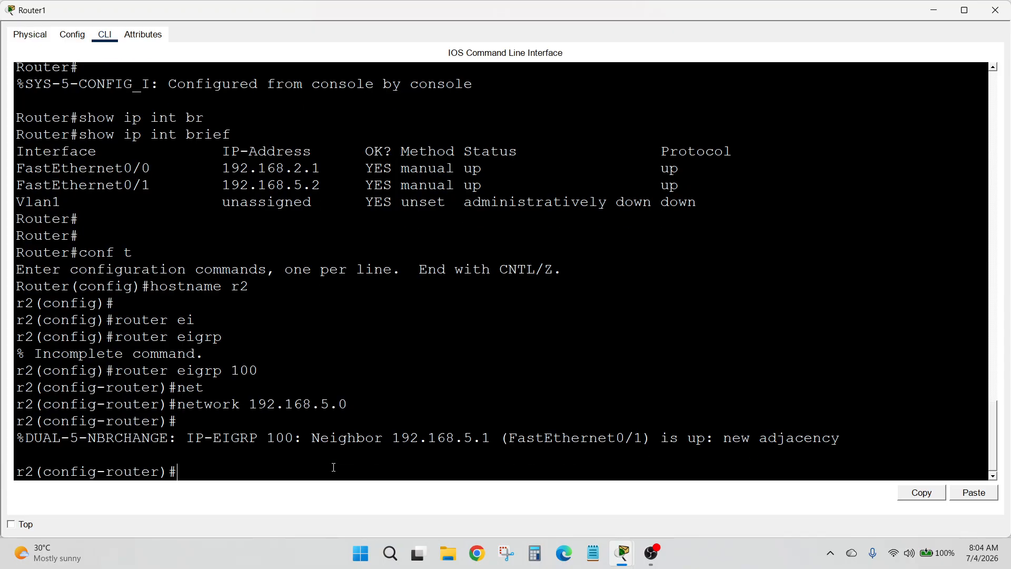
{"action": "type", "text": "net"}
{"action": "key", "text": "Tab"}
{"action": "type", "text": "192."}
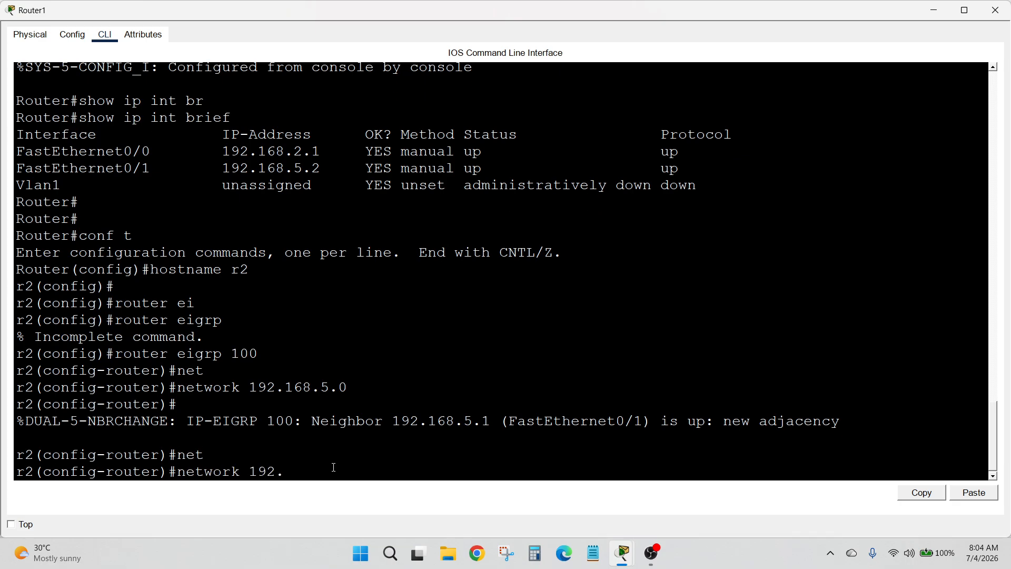
{"action": "type", "text": "168.2.0"}
{"action": "key", "text": "Return"}
- Exit Router1's EIGRP and global configuration modes to the privileged EXEC prompt and close its window
{"action": "type", "text": "ex"}
{"action": "key", "text": "Return"}
{"action": "type", "text": "ex"}
{"action": "key", "text": "Return"}
{"action": "key", "text": "Return"}
{"action": "key", "text": "Return"}
{"action": "key", "text": "Return"}
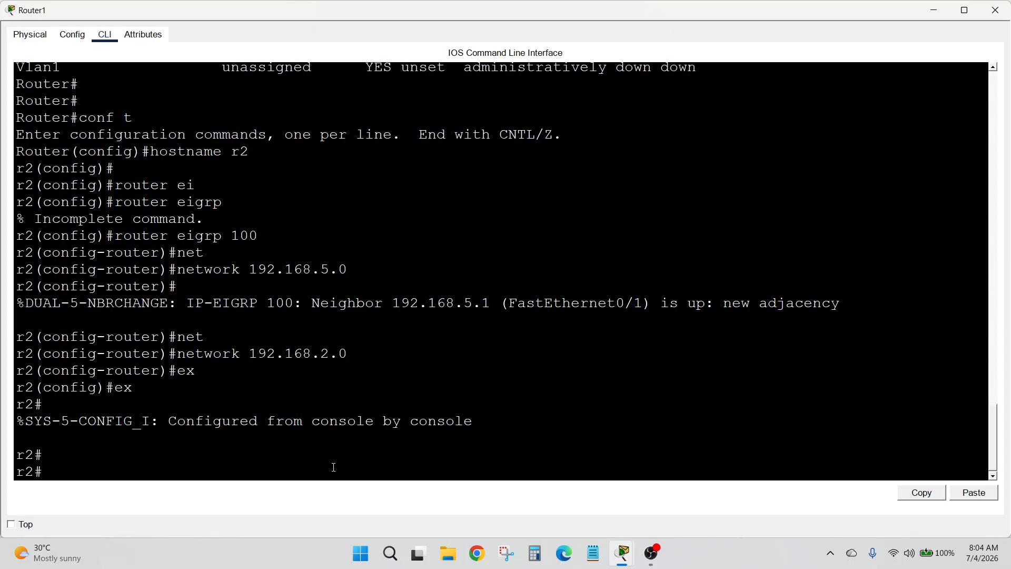
{"action": "left_click", "coordinate": [996, 10]}
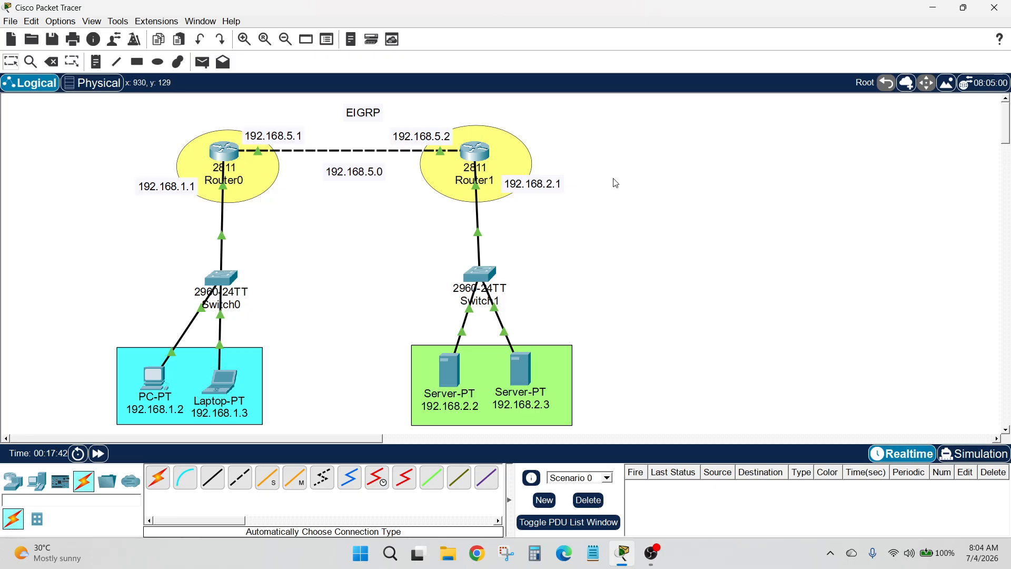
{"action": "left_click_drag", "start_coordinate": [131, 315], "coordinate": [185, 394]}
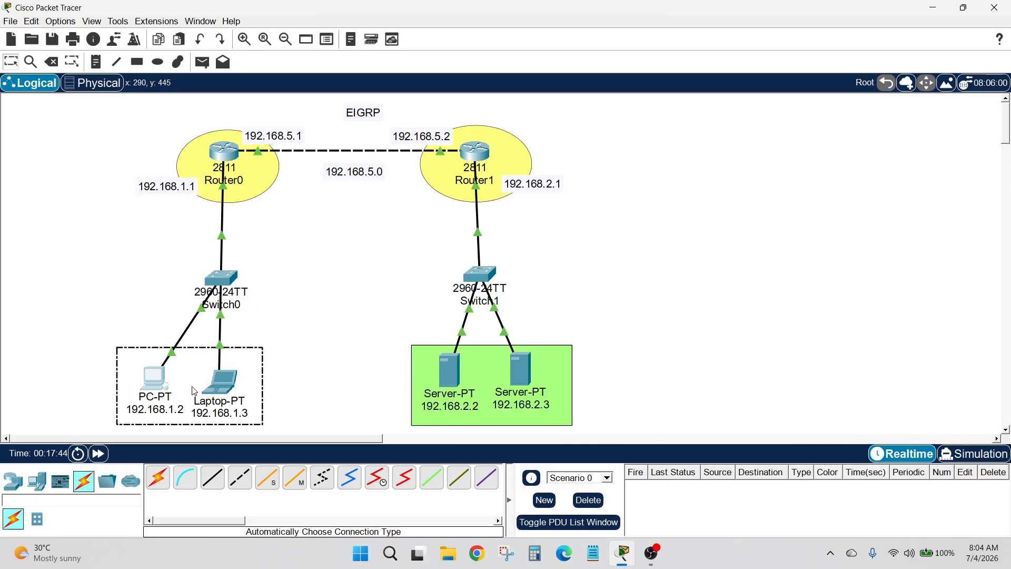
{"action": "left_click", "coordinate": [377, 354]}
{"action": "left_click_drag", "start_coordinate": [451, 376], "coordinate": [468, 384]}
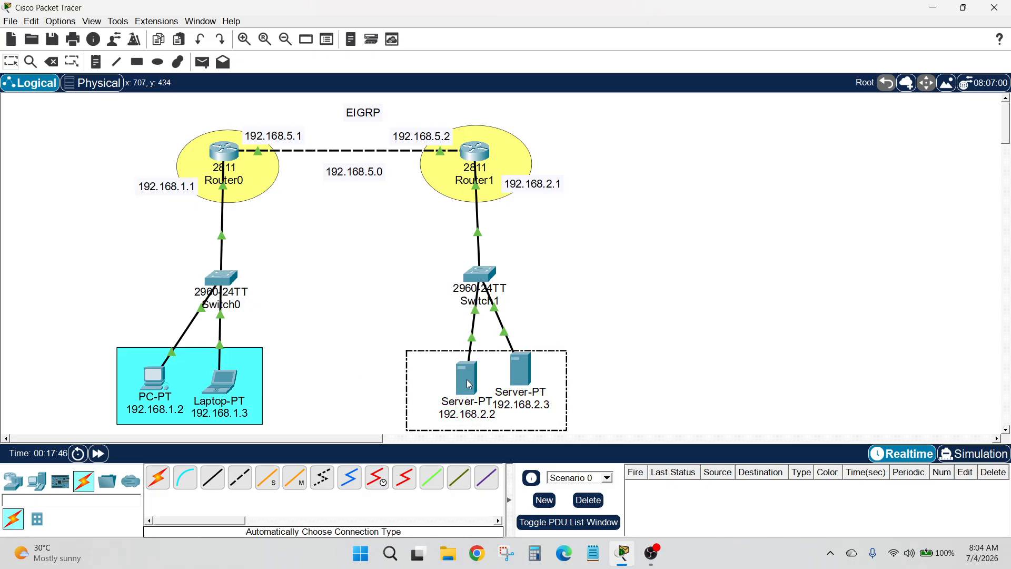
{"action": "mouse_move", "coordinate": [554, 381]}
{"action": "left_mouse_down"}
{"action": "mouse_move", "coordinate": [553, 364]}
{"action": "mouse_move", "coordinate": [553, 377]}
{"action": "left_mouse_up"}
{"action": "left_click_drag", "start_coordinate": [466, 387], "coordinate": [453, 381]}
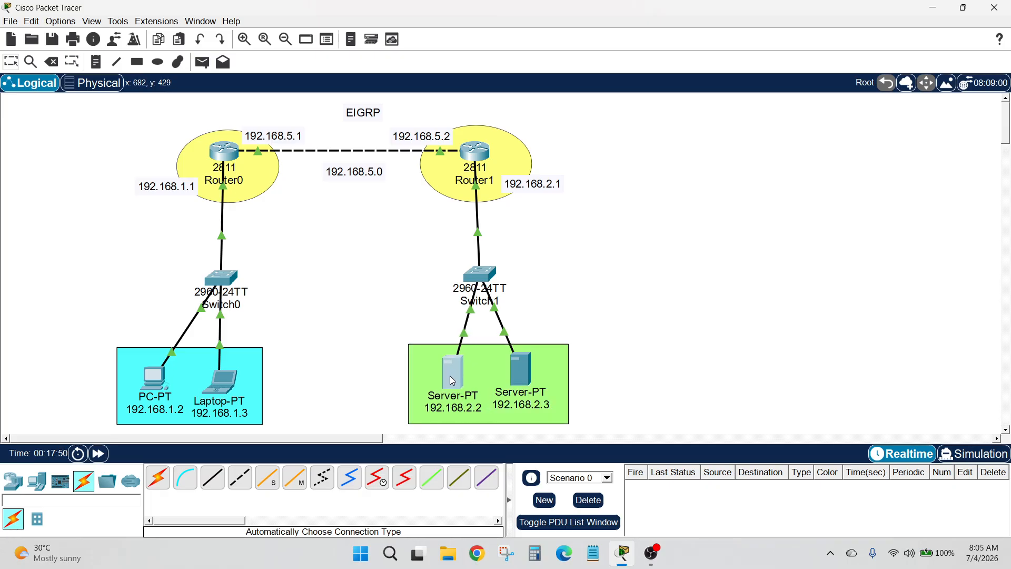
{"action": "left_click", "coordinate": [619, 357]}
- Give the PC the static IPv4 address 192.168.1.2, subnet mask 255.255.255.0 and default gateway 192.168.1.1, closing its window when done
{"action": "left_click", "coordinate": [154, 378]}
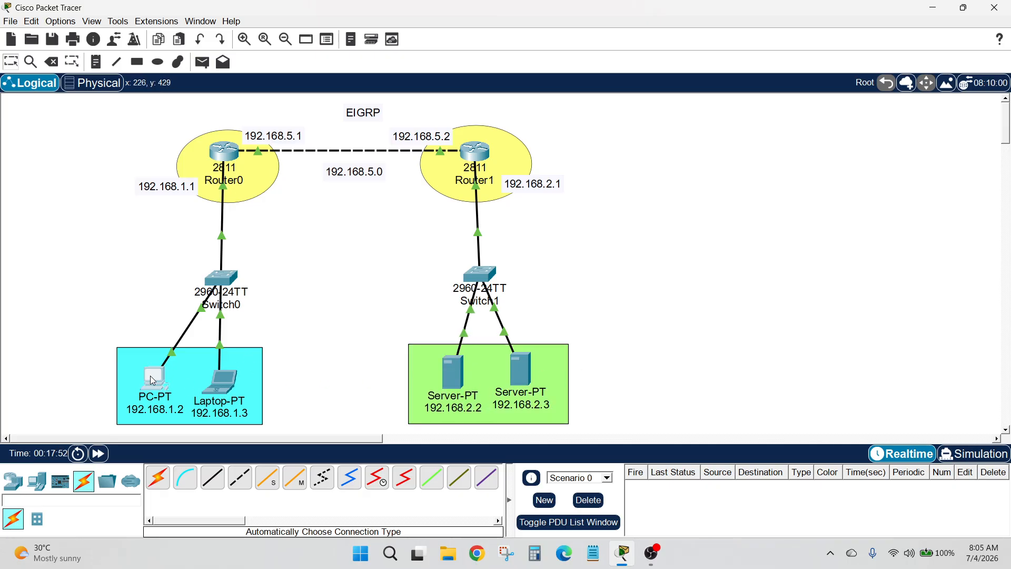
{"action": "left_click", "coordinate": [131, 36]}
{"action": "left_click", "coordinate": [113, 89]}
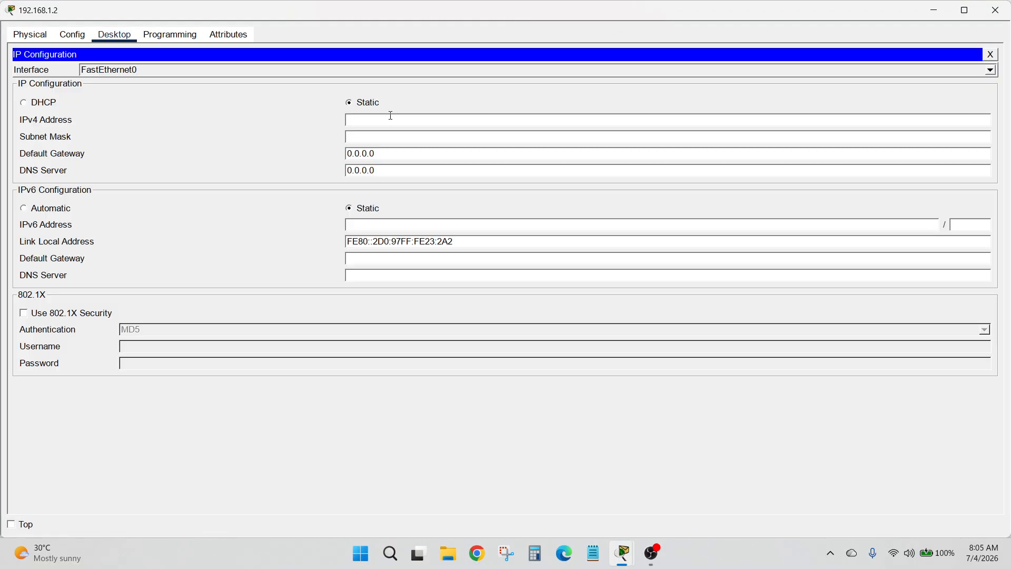
{"action": "left_click", "coordinate": [418, 116]}
{"action": "type", "text": "192.168.1.2"}
{"action": "key", "text": "Tab"}
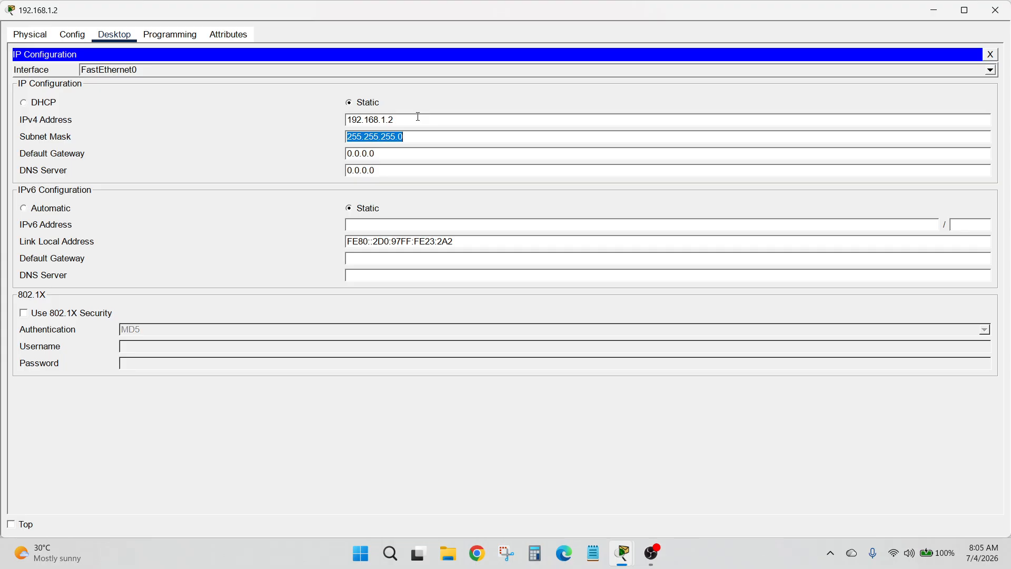
{"action": "key", "text": "Tab"}
{"action": "type", "text": "192.168.1.1"}
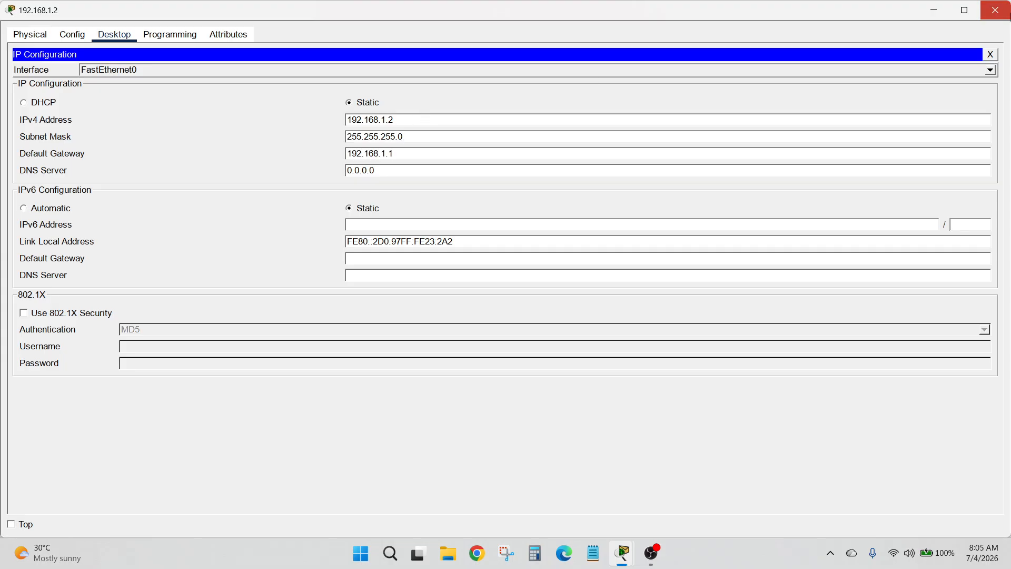
{"action": "left_click", "coordinate": [996, 10]}
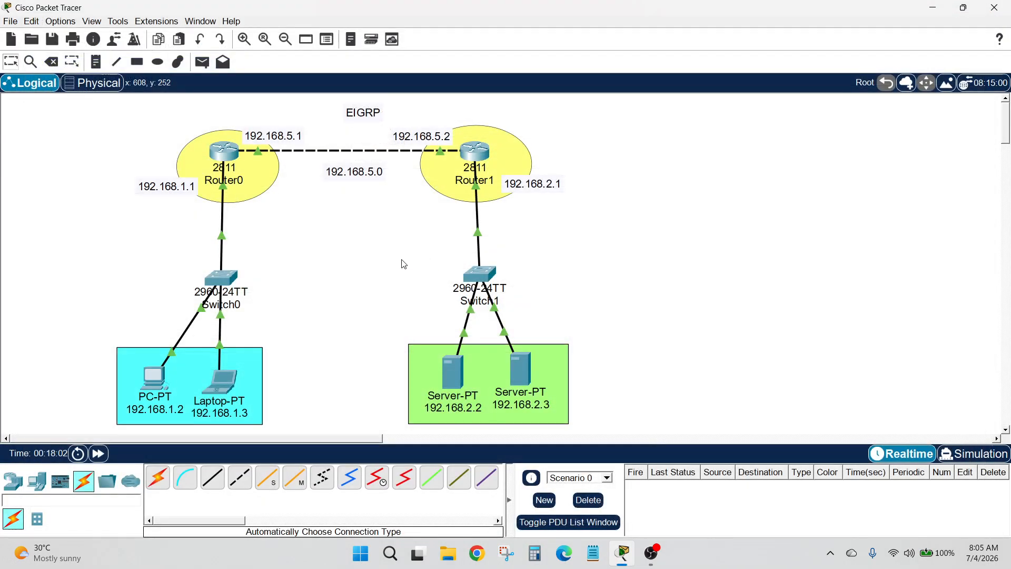
- Give the first server the static IPv4 address 192.168.2.2, subnet mask 255.255.255.0 and default gateway 192.168.2.1, closing its window when done
{"action": "left_click", "coordinate": [453, 375]}
{"action": "left_click", "coordinate": [162, 34]}
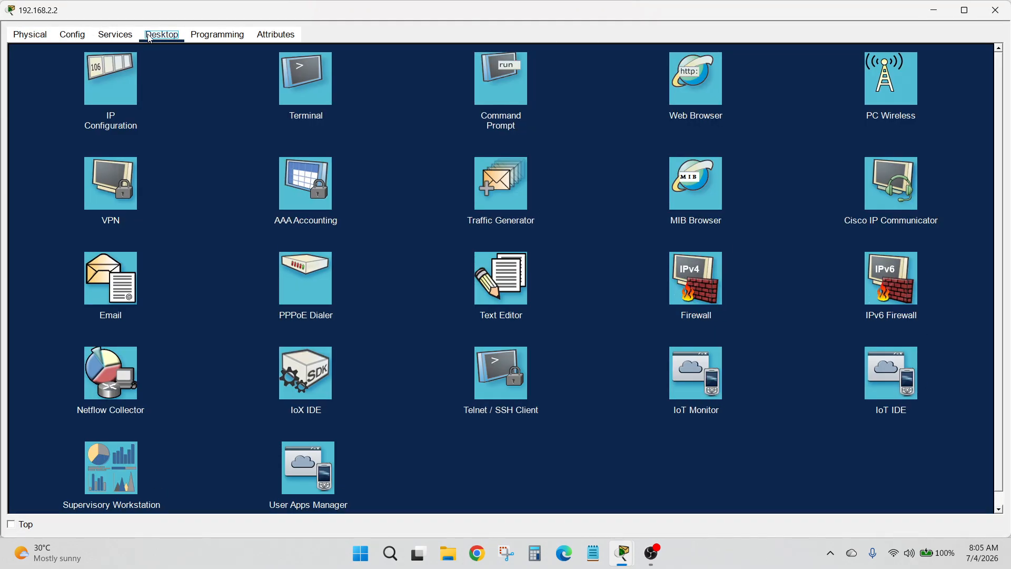
{"action": "left_click", "coordinate": [97, 79]}
{"action": "type", "text": "1"}
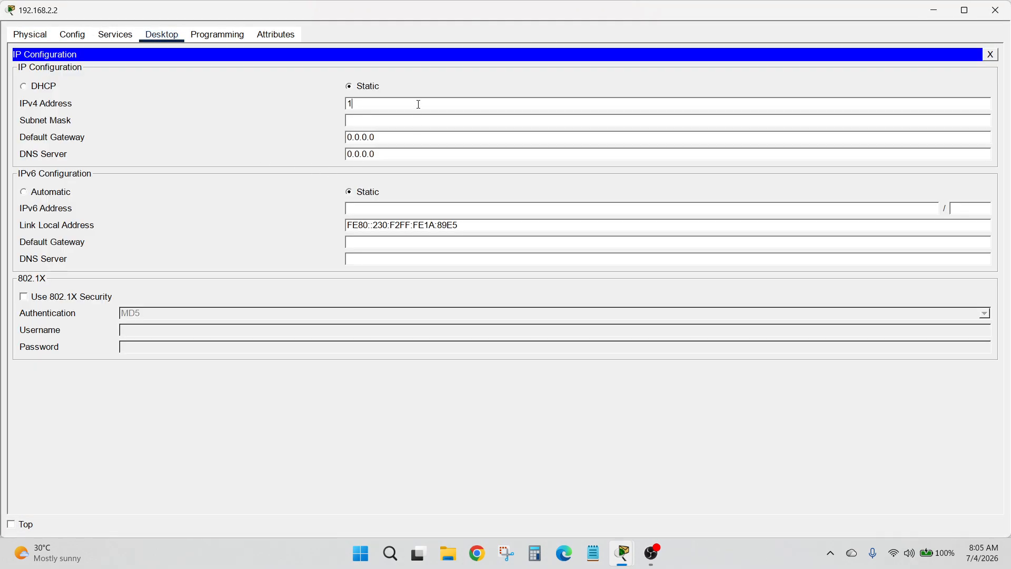
{"action": "type", "text": "92.168.2.2"}
{"action": "key", "text": "Tab"}
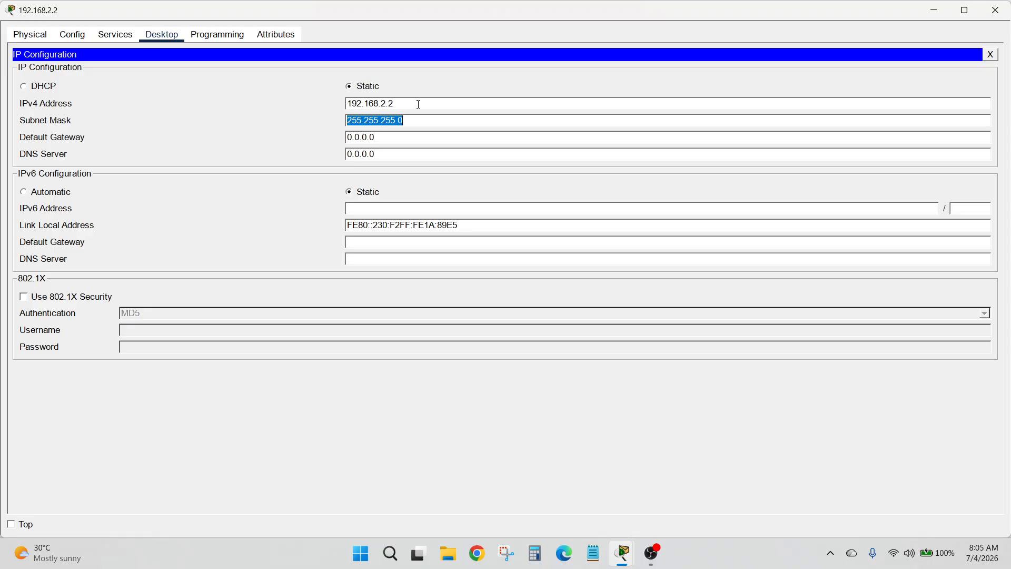
{"action": "key", "text": "Tab"}
{"action": "type", "text": "192.138"}
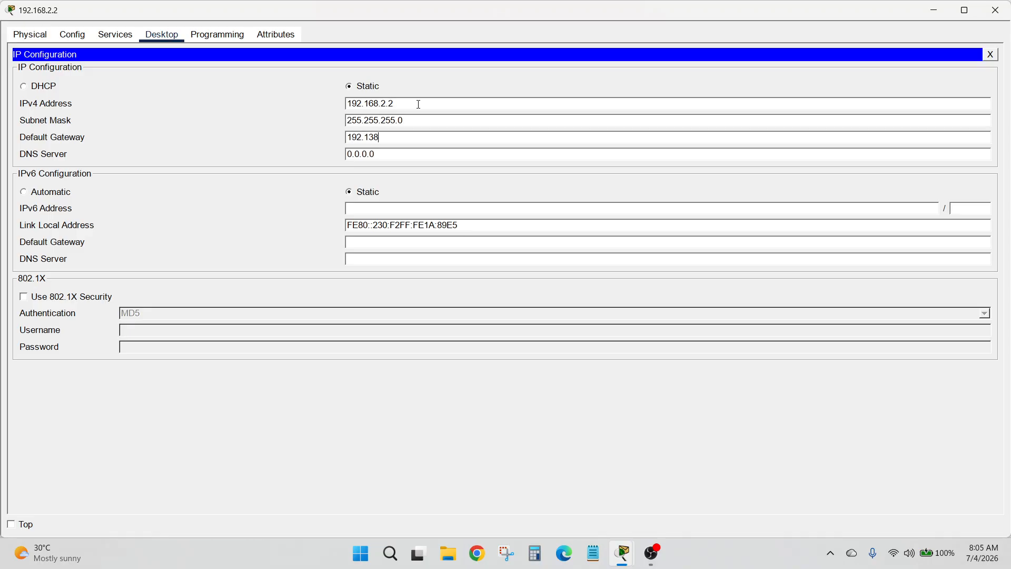
{"action": "key", "text": "BackSpace"}
{"action": "key", "text": "BackSpace"}
{"action": "type", "text": "682.1"}
{"action": "key", "text": "BackSpace"}
{"action": "key", "text": "BackSpace"}
{"action": "key", "text": "BackSpace"}
{"action": "type", "text": ".2.1"}
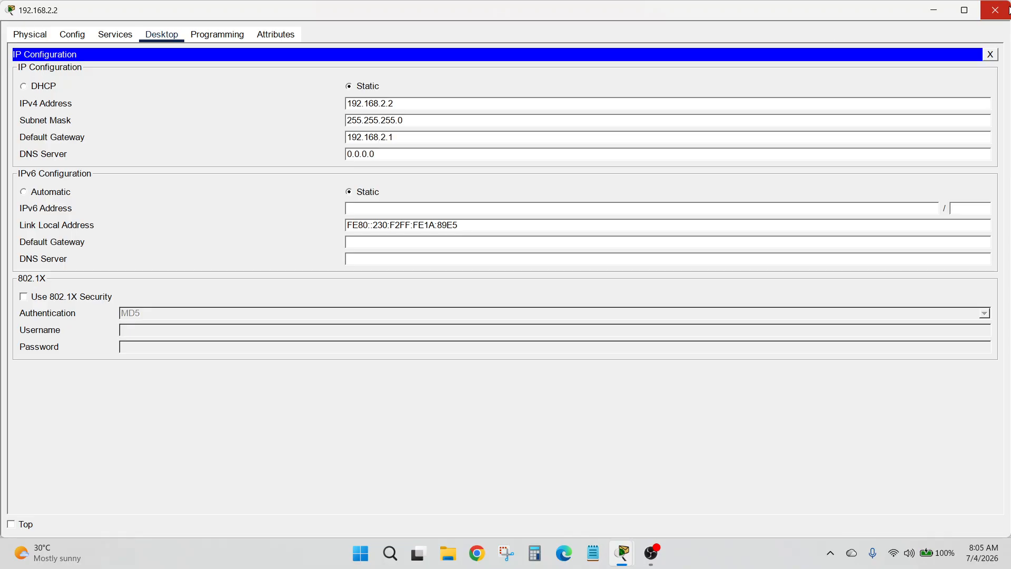
{"action": "left_click", "coordinate": [996, 10]}
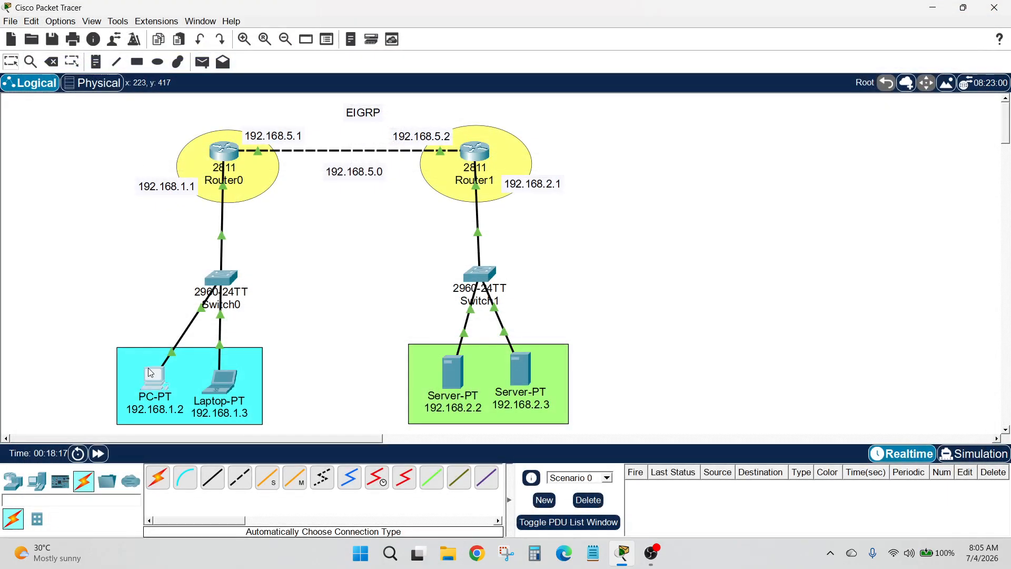
- Open the PC's Command Prompt, enter ping 192.168.2.1 without running it, and minimize the window
{"action": "left_click", "coordinate": [149, 371]}
{"action": "left_click", "coordinate": [712, 77]}
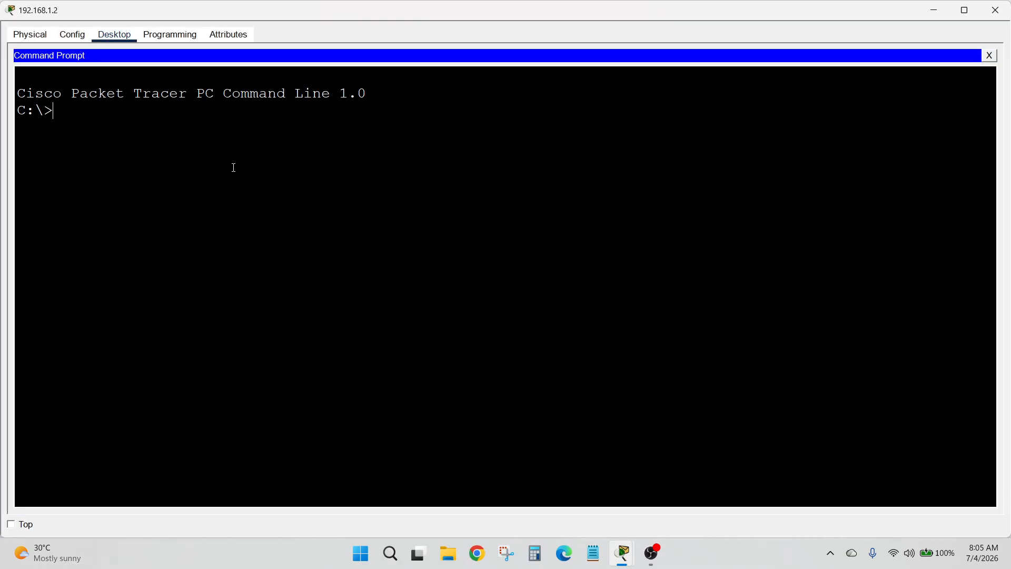
{"action": "type", "text": "ping 192.168.2."}
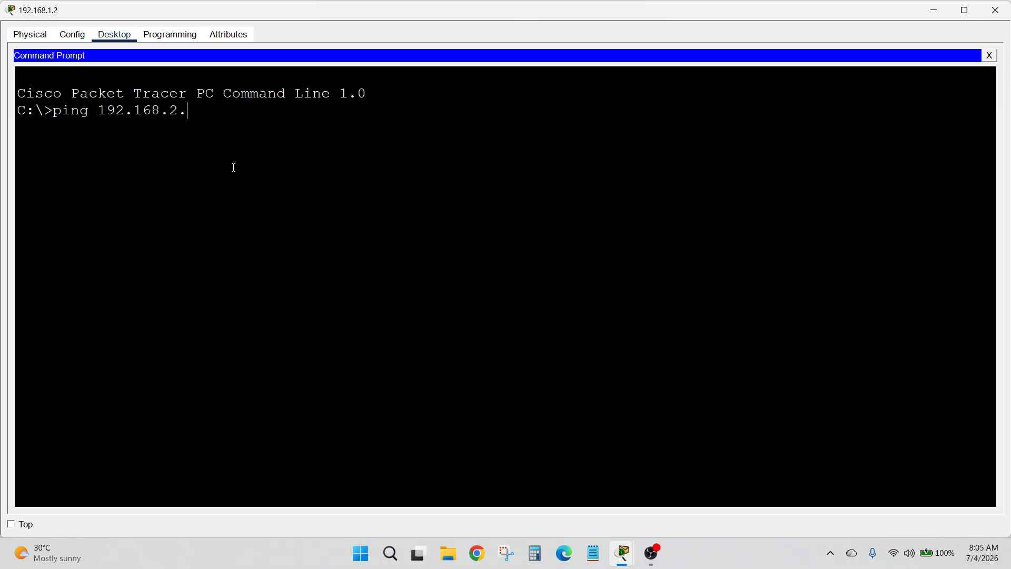
{"action": "type", "text": "1"}
{"action": "left_click", "coordinate": [934, 10]}
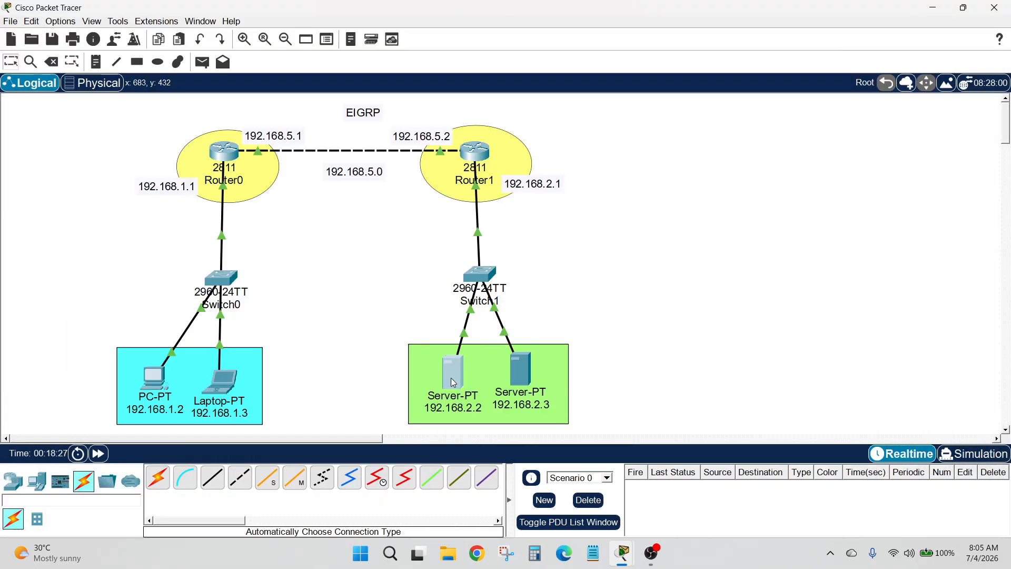
- Check the IPv4 address in the first server's IP configuration and close its window
{"action": "left_click", "coordinate": [454, 383]}
{"action": "left_click", "coordinate": [100, 84]}
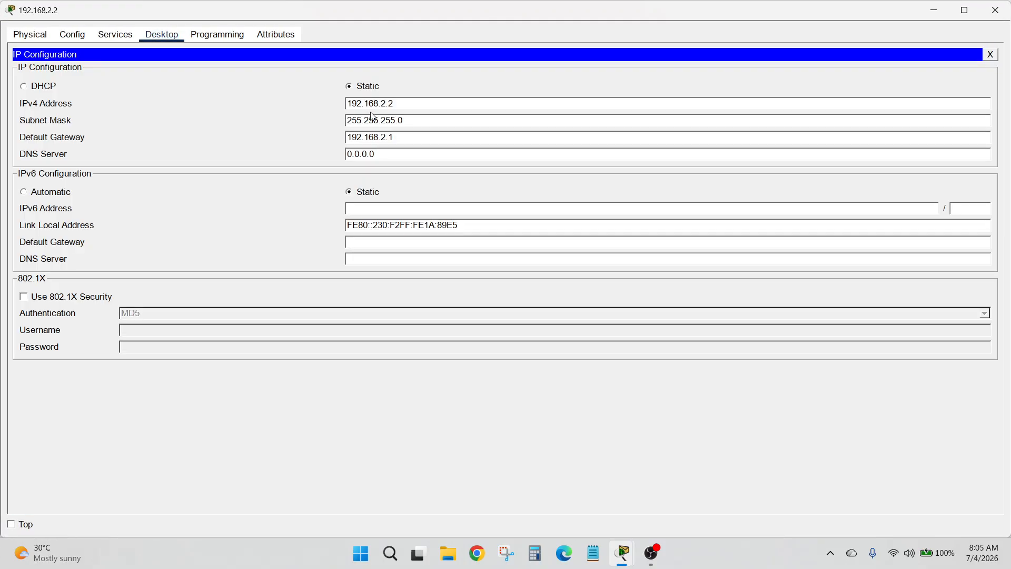
{"action": "left_click", "coordinate": [996, 10]}
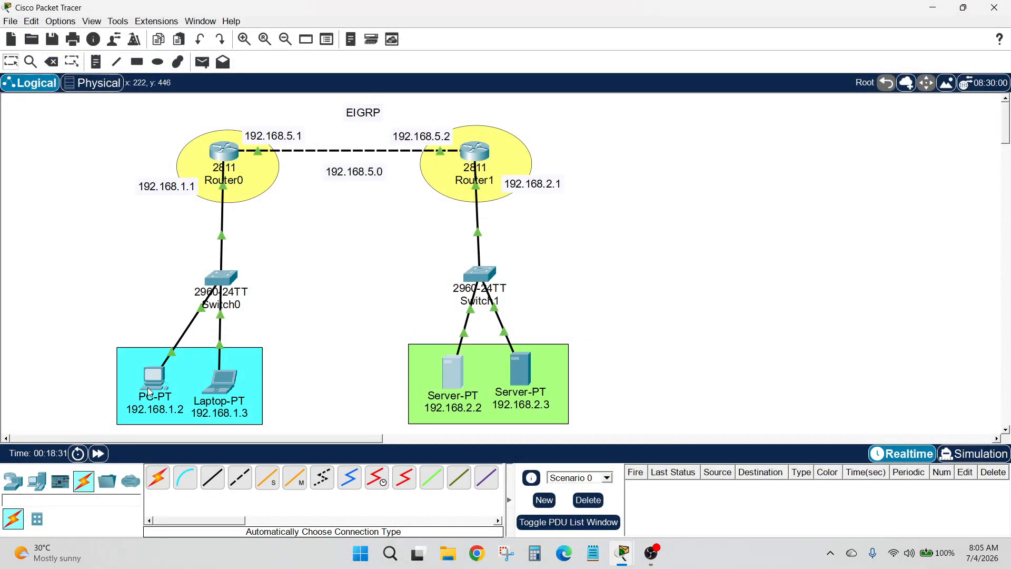
- Reopen the PC's Command Prompt, change the pending ping target to 192.168.2.2, and run the ping
{"action": "left_click", "coordinate": [150, 392]}
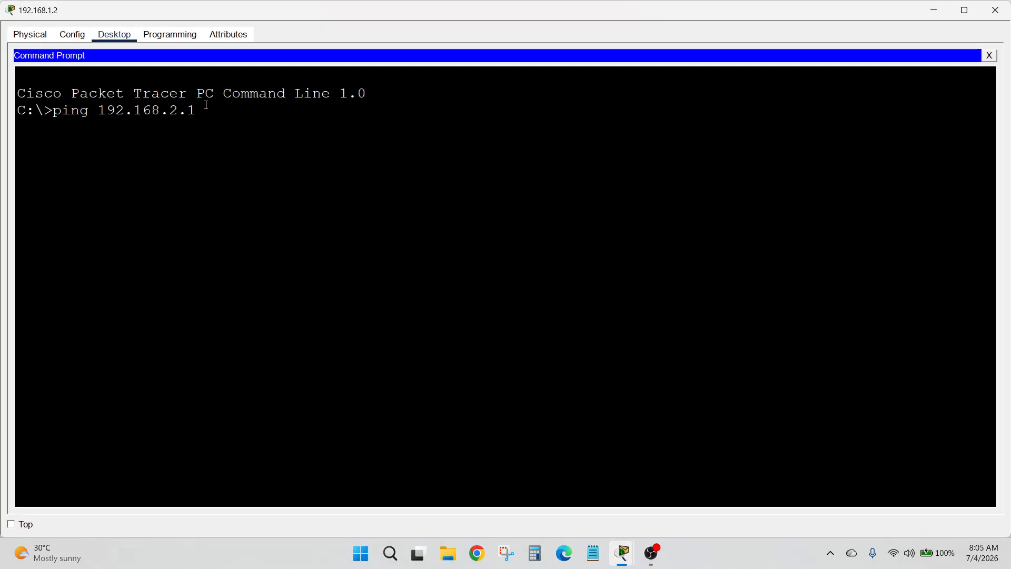
{"action": "key", "text": "BackSpace"}
{"action": "type", "text": "2"}
{"action": "key", "text": "Return"}
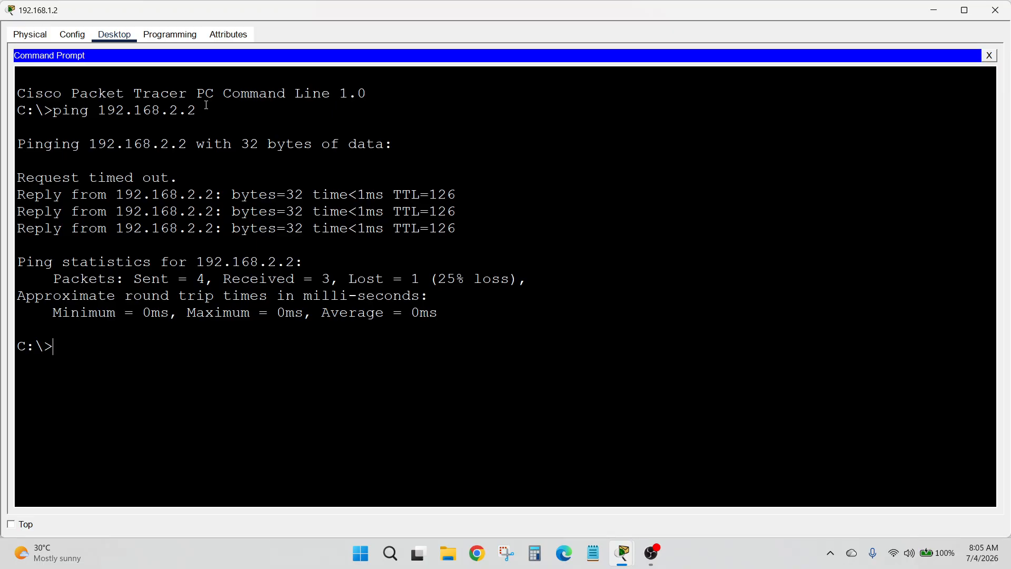
- Repeat the ping to 192.168.2.2 from the PC, check its packet loss, and close the PC's window
{"action": "type", "text": "ping 192.168.2.2"}
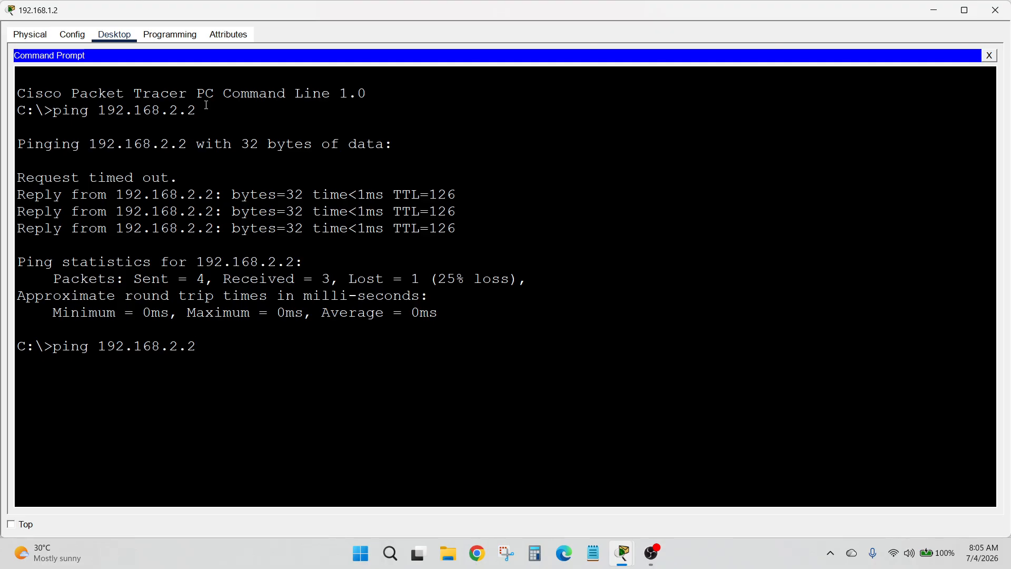
{"action": "key", "text": "Return"}
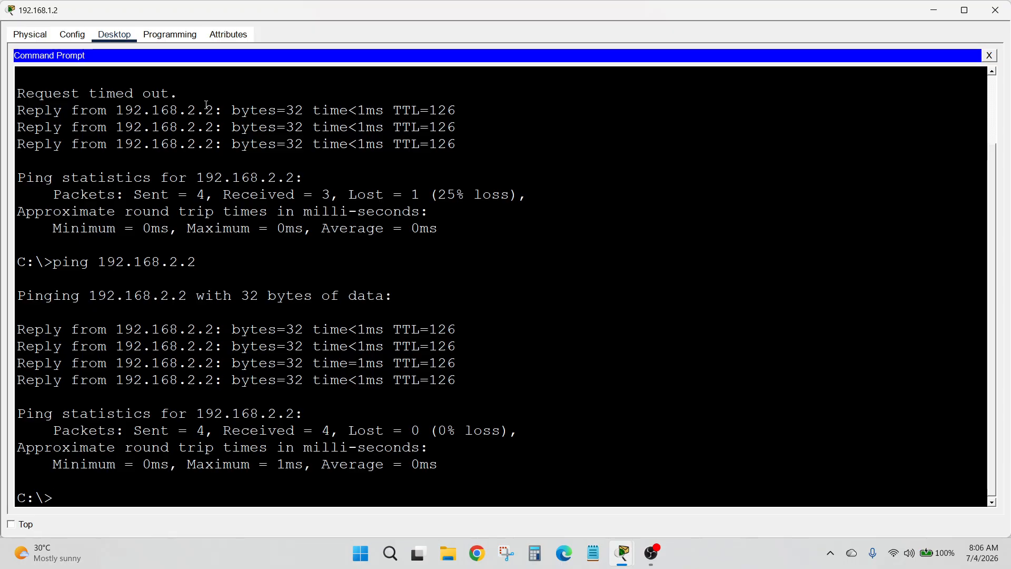
{"action": "left_click_drag", "start_coordinate": [438, 431], "coordinate": [501, 434]}
{"action": "left_click", "coordinate": [600, 400]}
{"action": "left_click", "coordinate": [996, 10]}
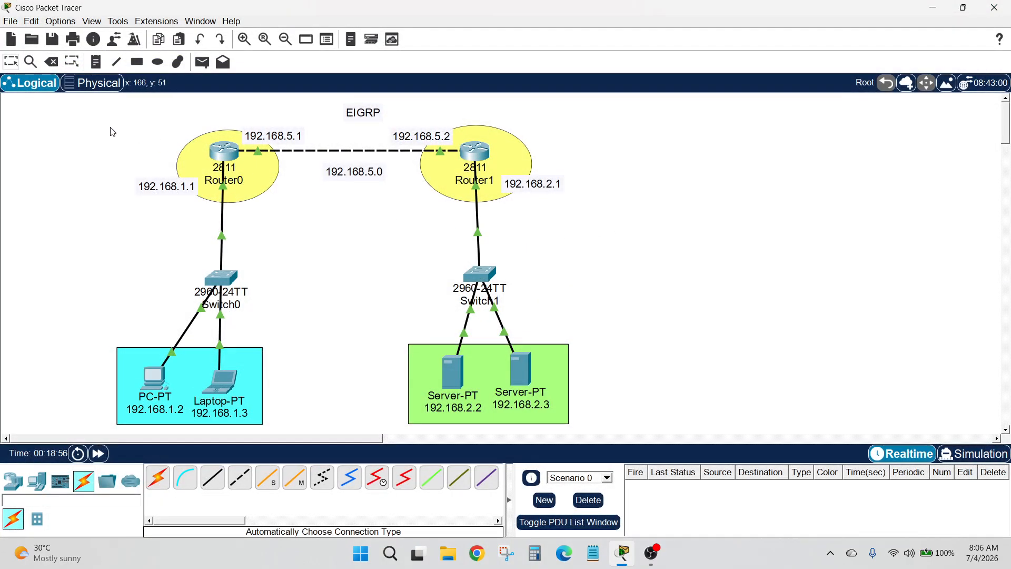